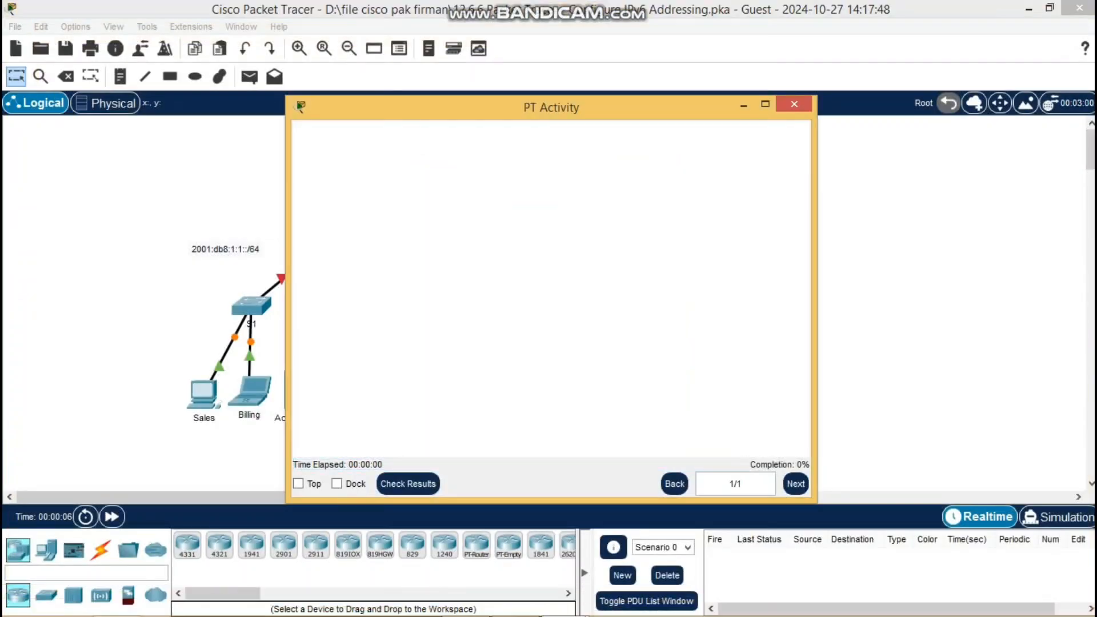
Open router R1's command line and arrange its window side by side with the PT Activity instructions
drag(556, 107, 794, 50)
click(341, 234)
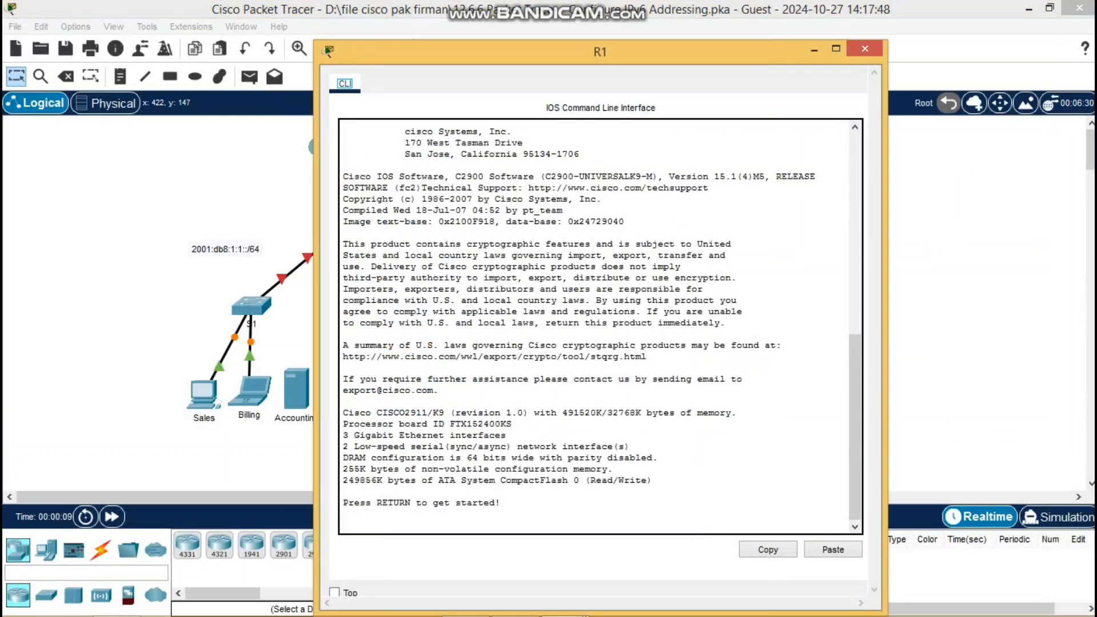
drag(543, 52, 242, 13)
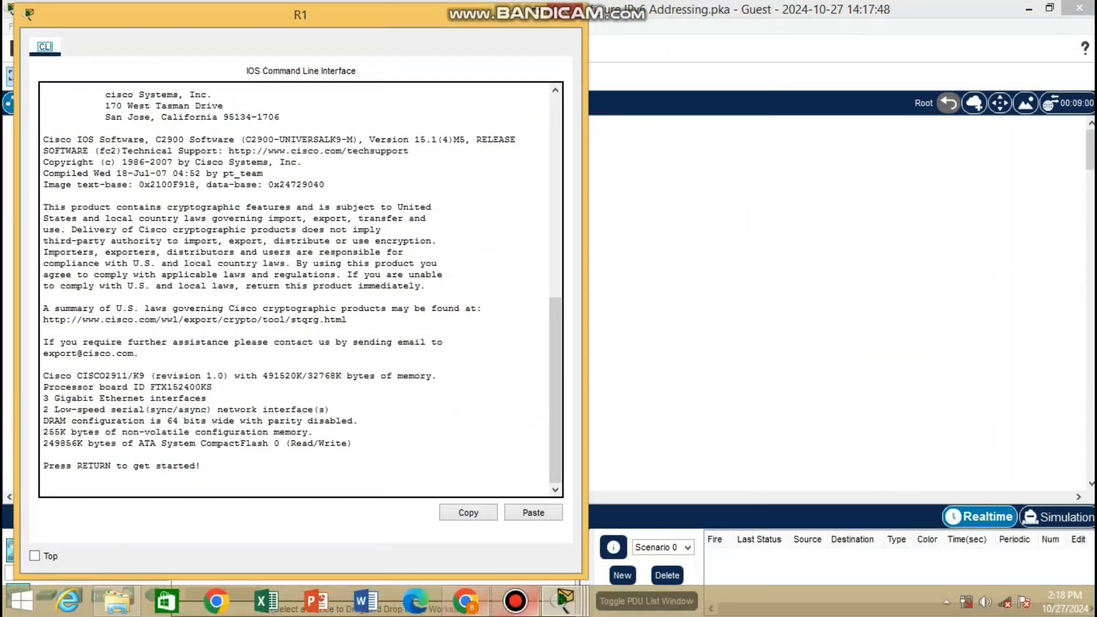
click(564, 601)
click(565, 517)
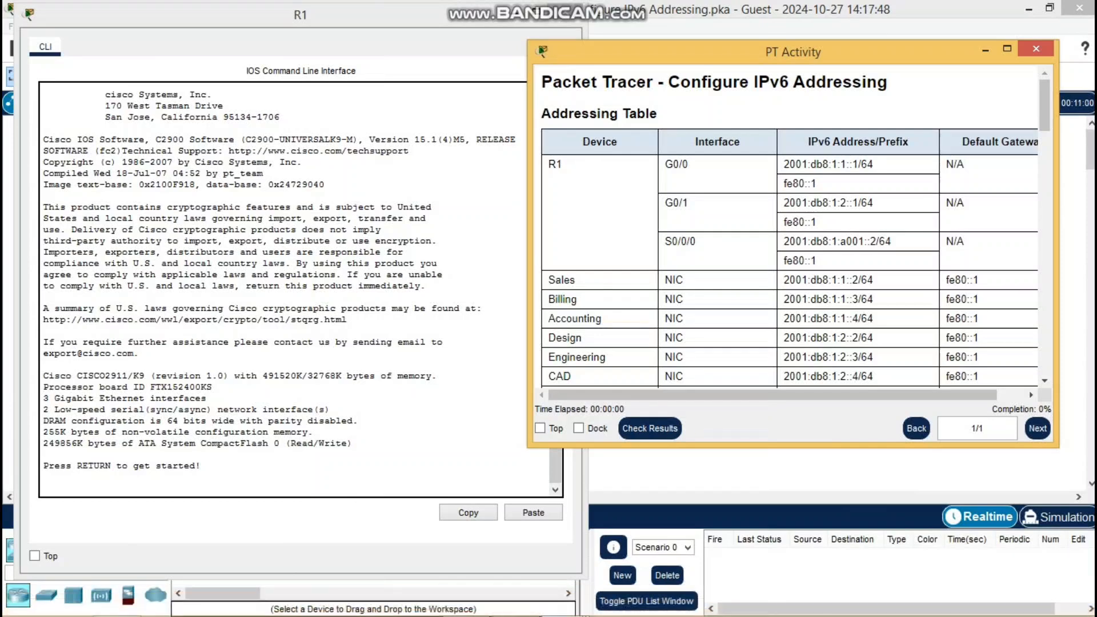
drag(527, 246, 545, 246)
drag(686, 51, 721, 34)
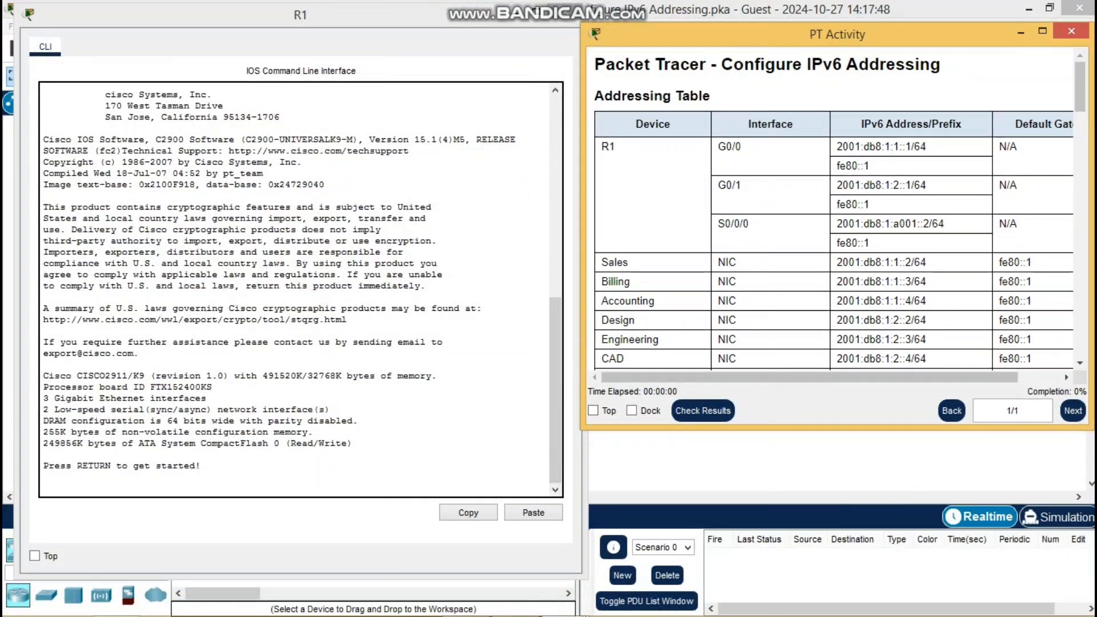
drag(581, 103, 591, 103)
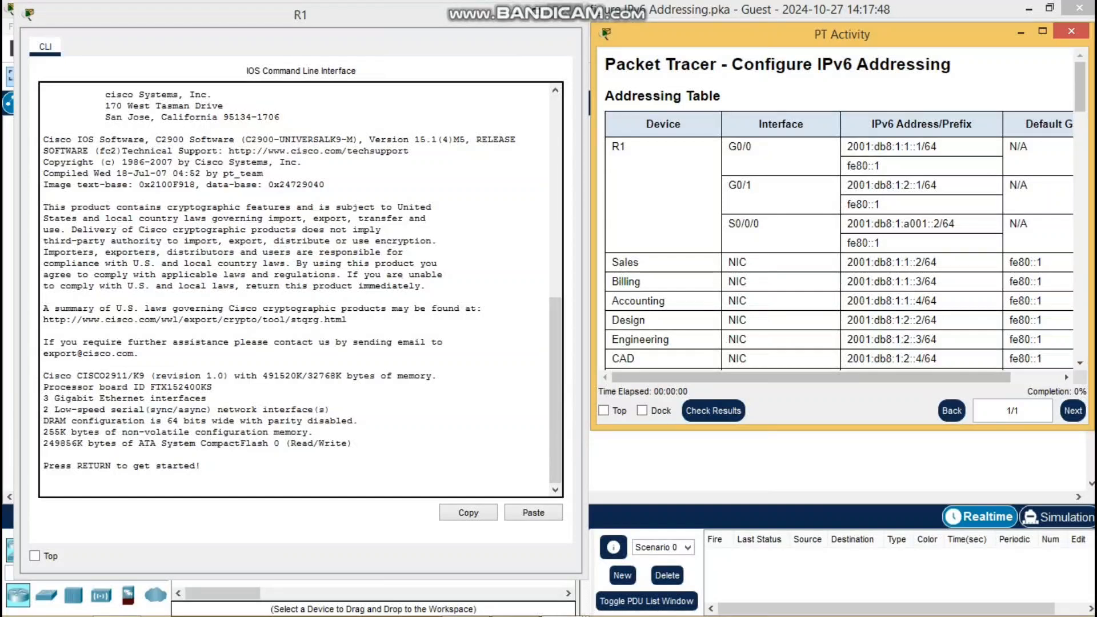
Enter global configuration mode on R1 and enable IPv6 unicast routing
click(44, 488)
key(Return)
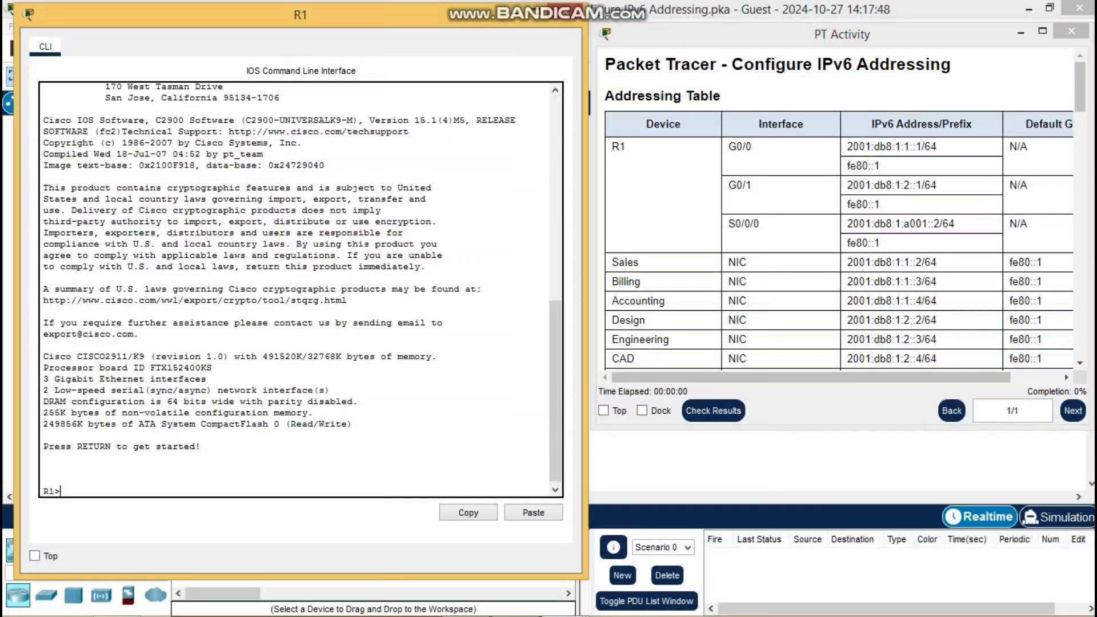
text(ena)
key(Return)
text(conf t)
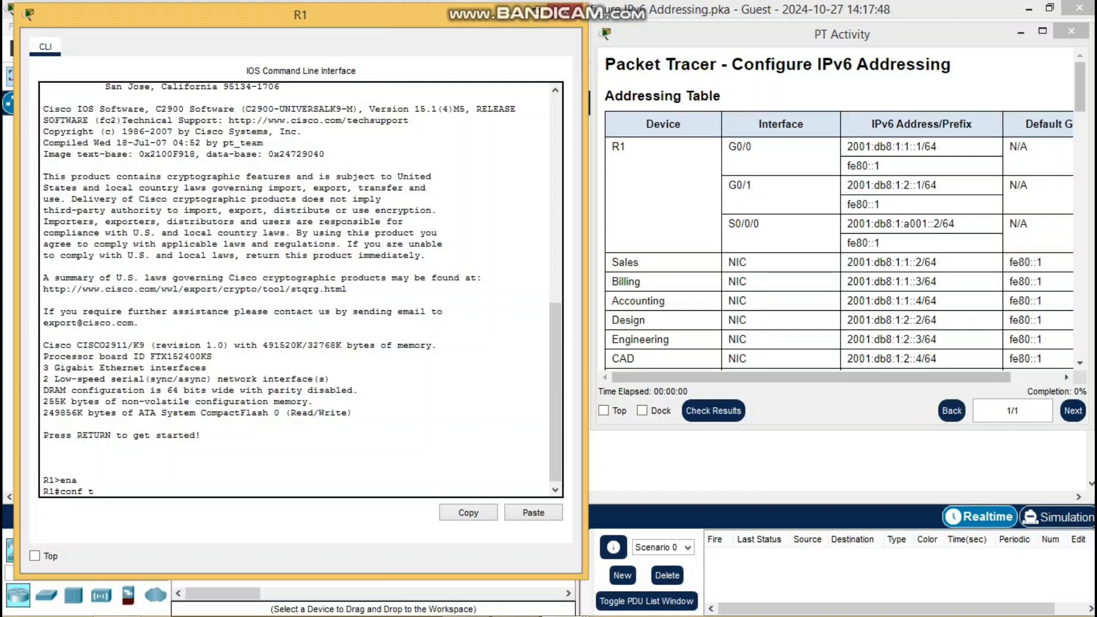
key(Return)
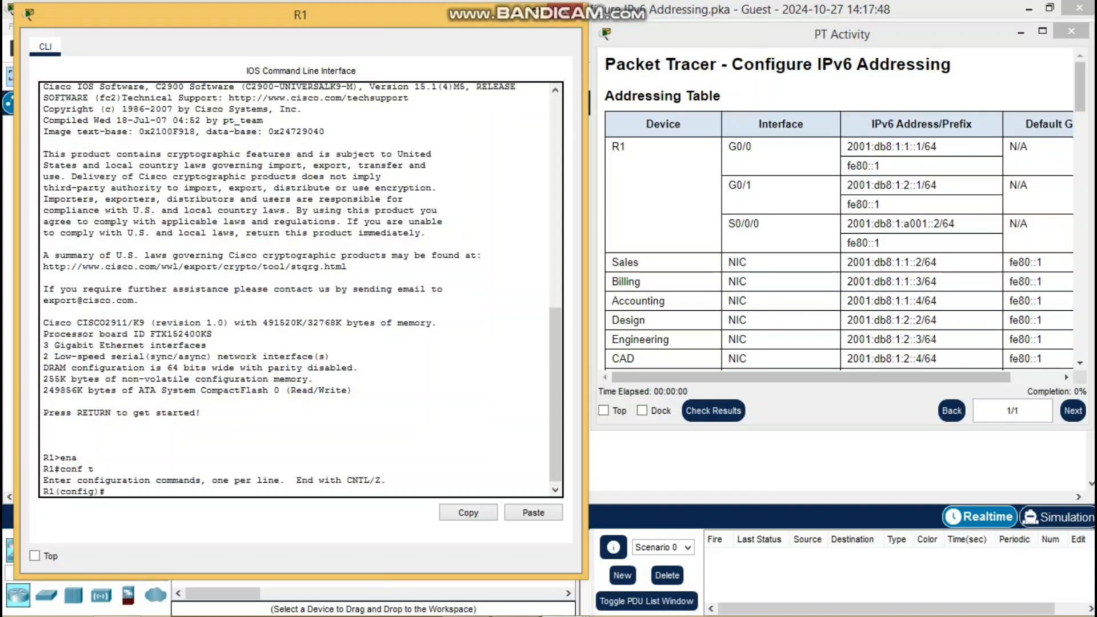
text(ipv6 unic)
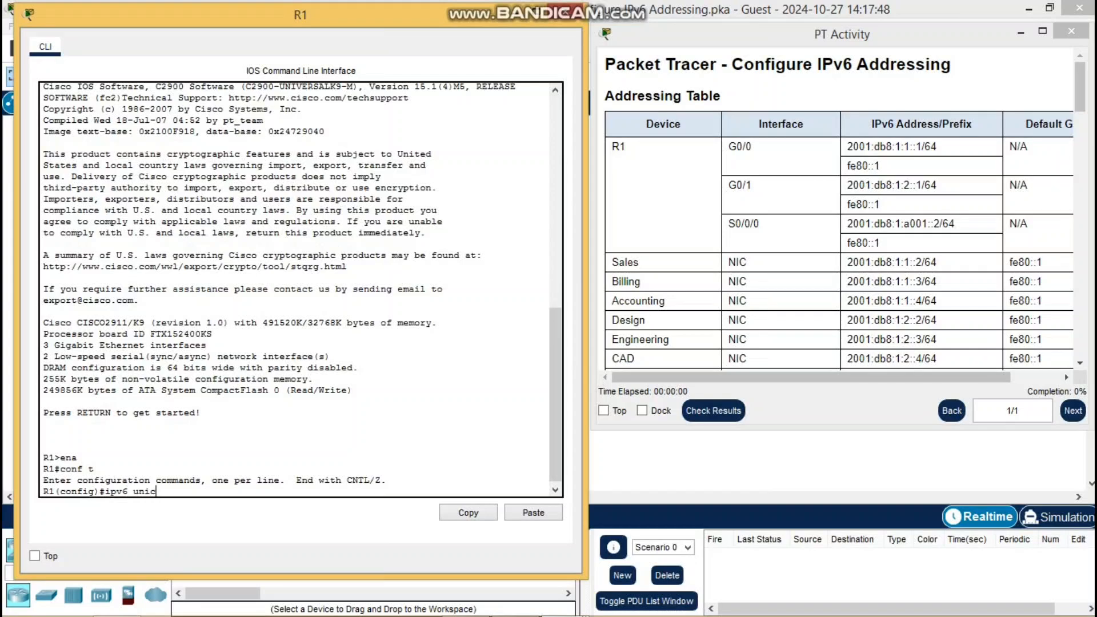
text(ast-routing)
key(Return)
Enter interface configuration mode for GigabitEthernet 0/0 on R1
text(interface)
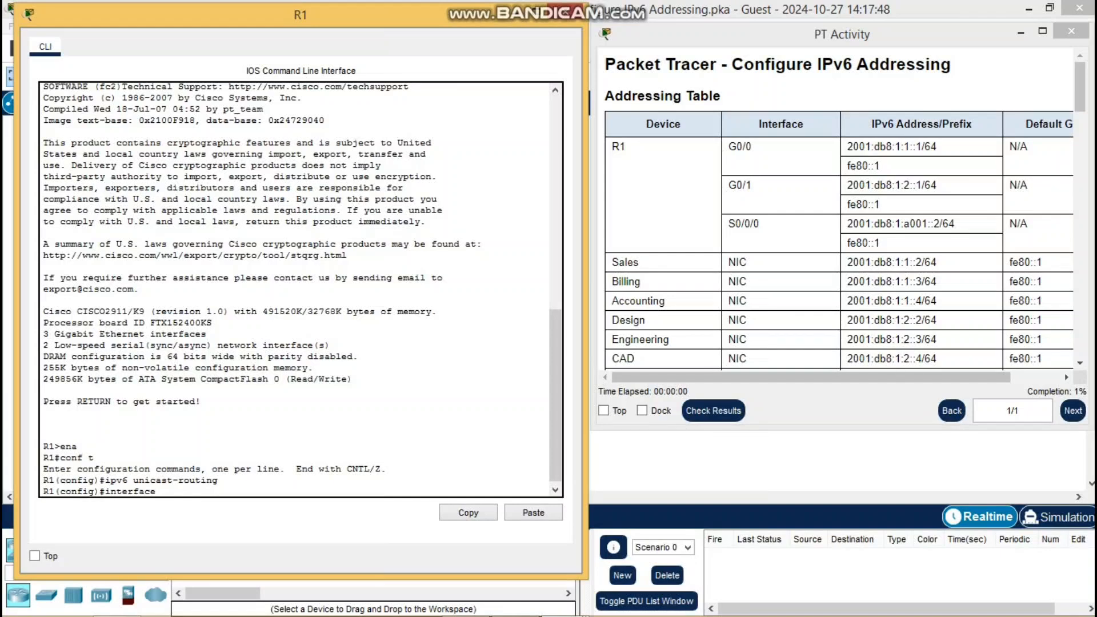
text( gigabitEthernet 0/0)
key(Return)
text(ipv6)
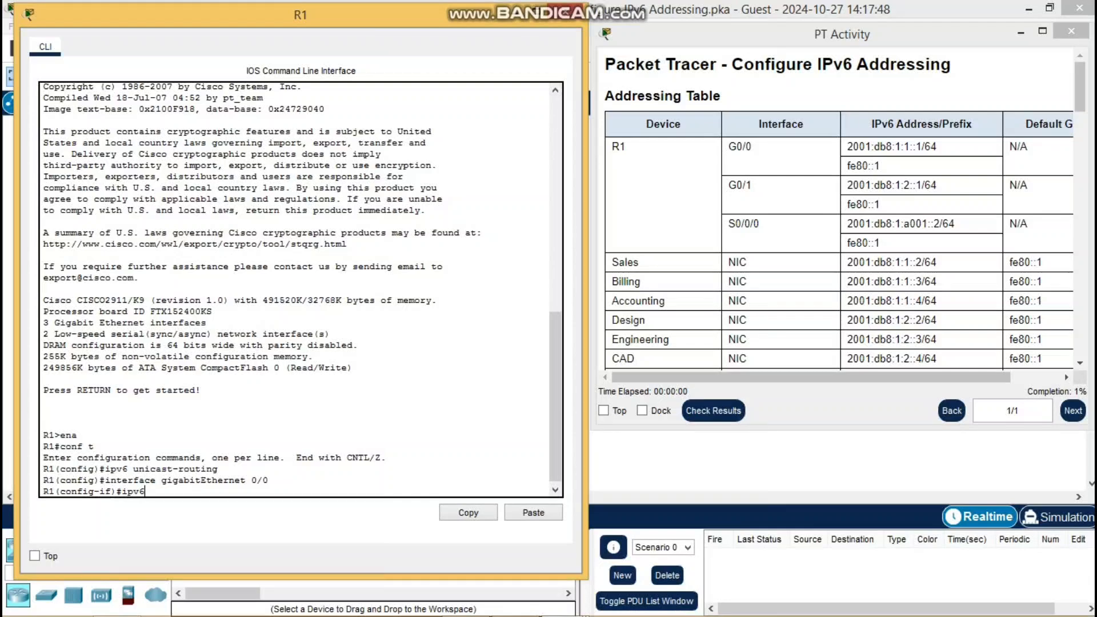
key(BackSpace)
key(BackSpace)
key(BackSpace)
key(BackSpace)
Copy the IPv6 address command from Step 2 of the instructions and run it to assign 2001:db8:1:1::1/64 to GigabitEthernet 0/0
scroll(840, 212, down, 3)
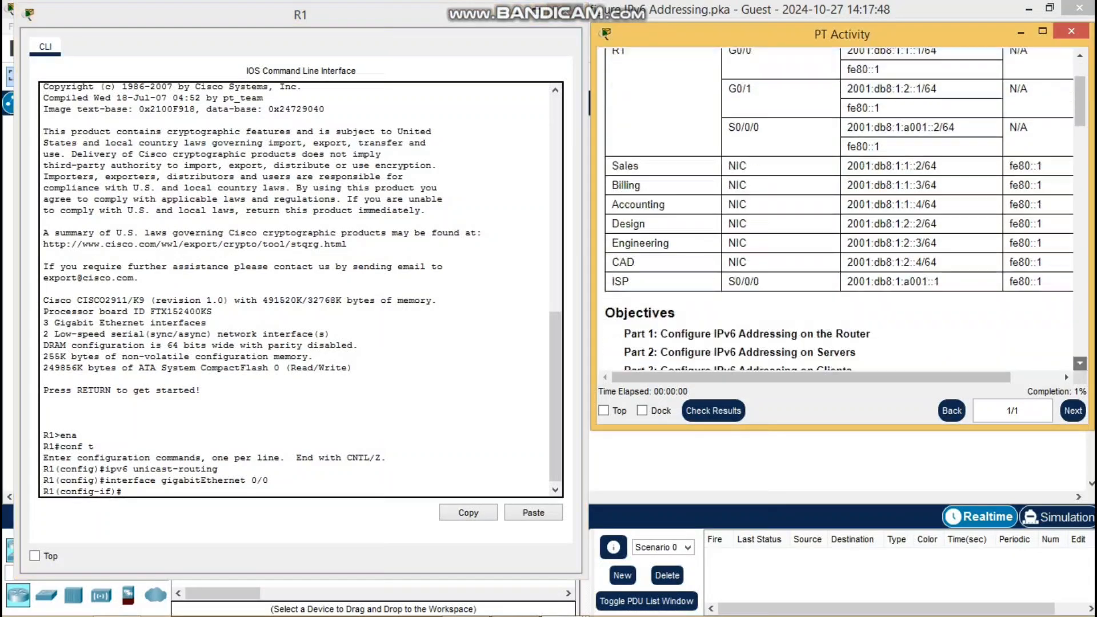
scroll(840, 212, down, 10)
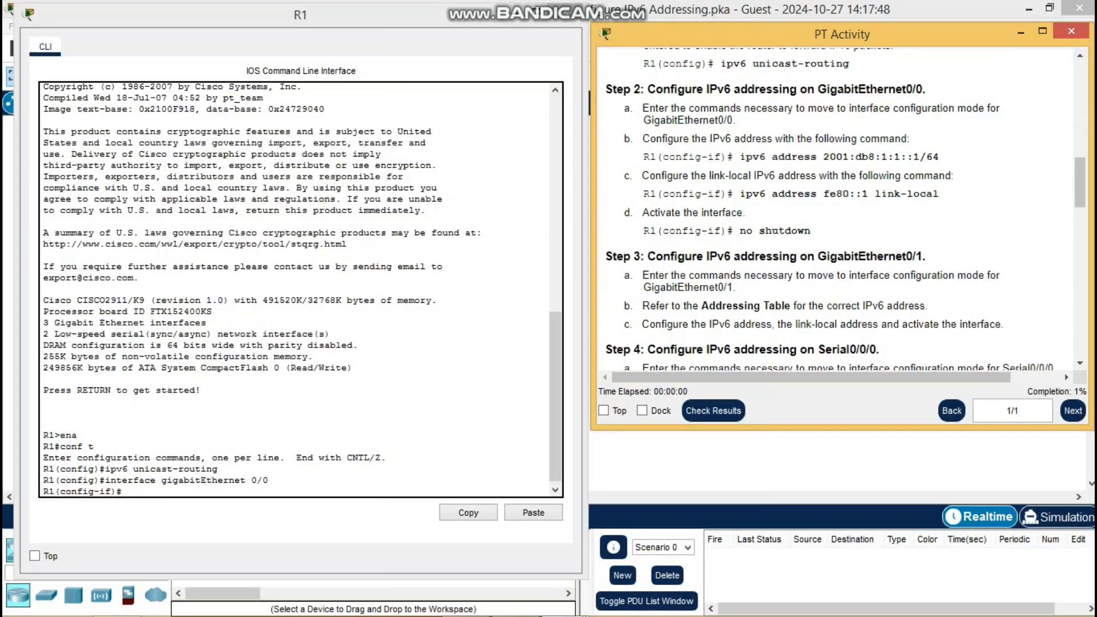
drag(740, 157, 939, 157)
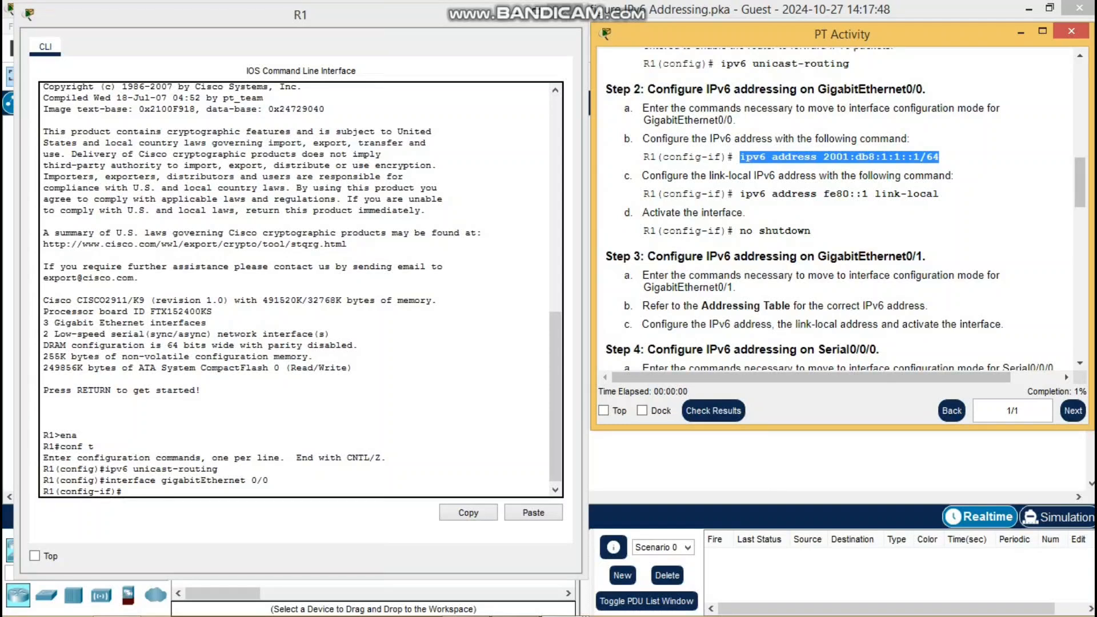
right_click(931, 157)
click(952, 164)
click(123, 491)
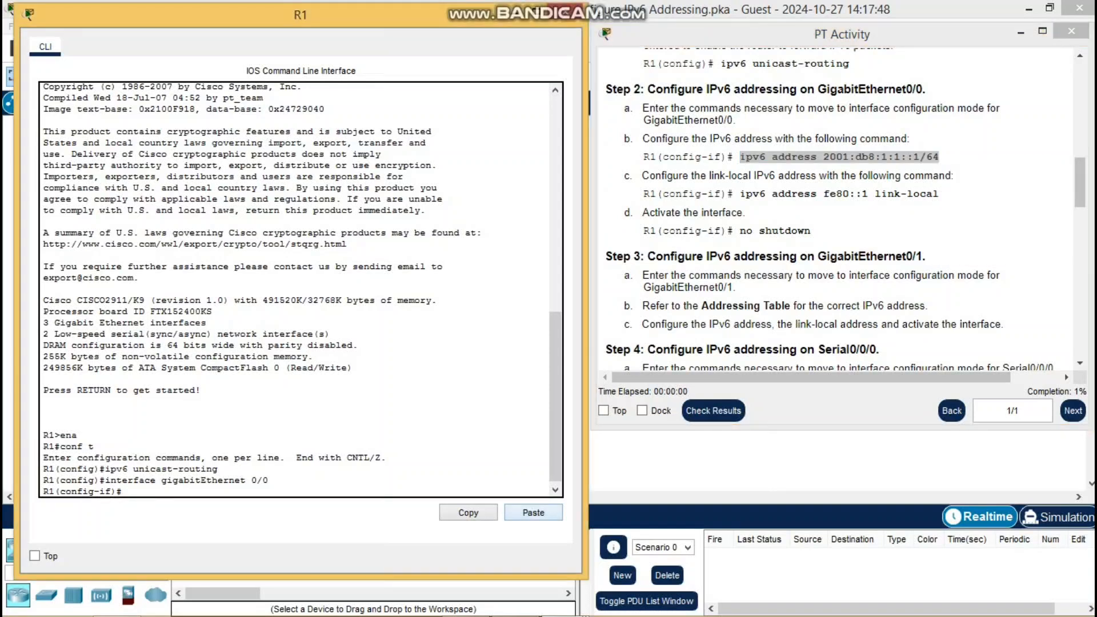
click(533, 513)
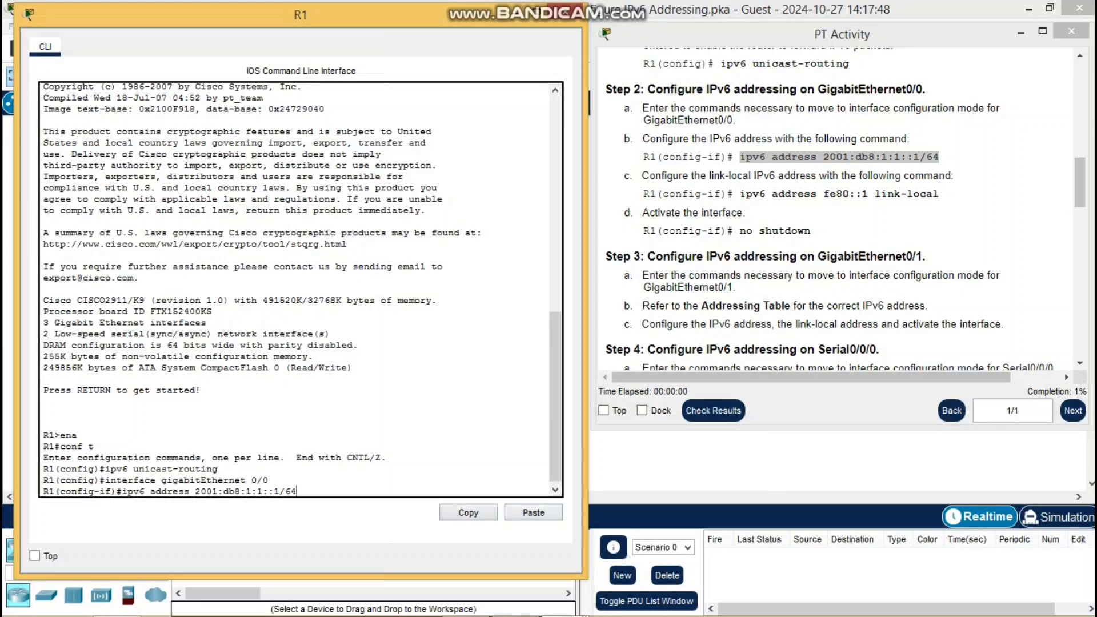
key(Return)
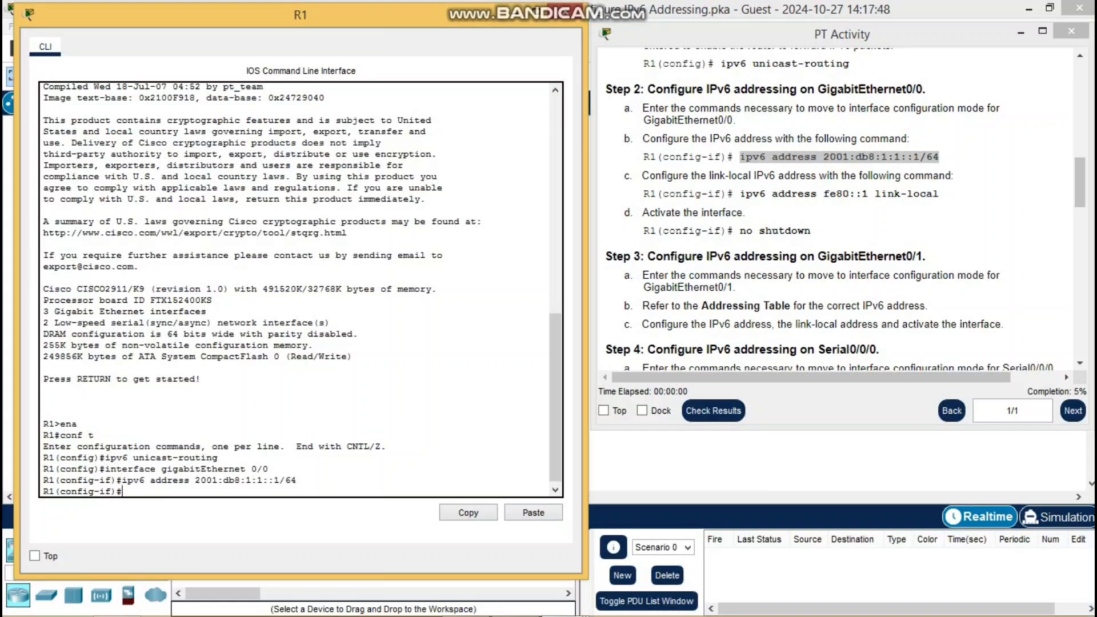
Copy the link-local command from the instructions and run it to give GigabitEthernet 0/0 the link-local address fe80::1
drag(740, 194, 939, 194)
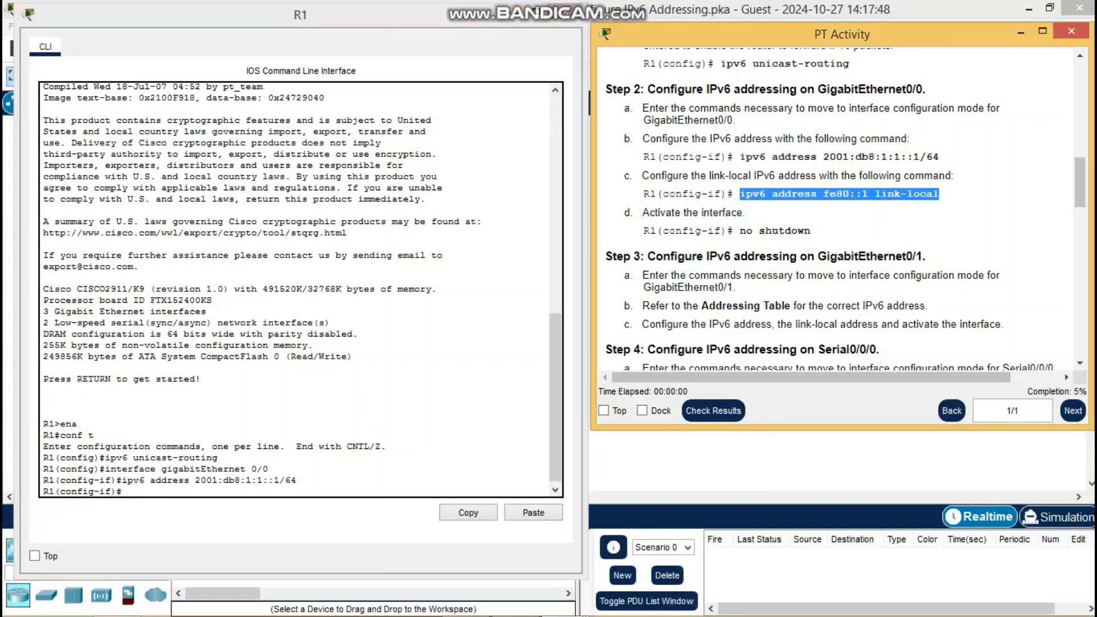
right_click(935, 194)
click(957, 202)
click(127, 490)
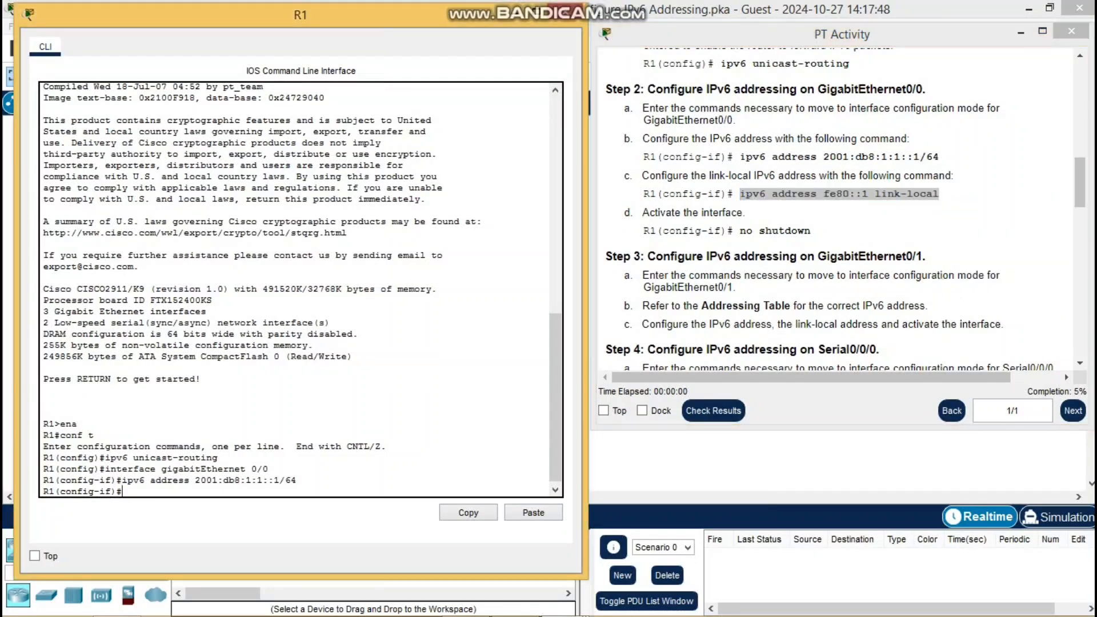
key(ctrl+v)
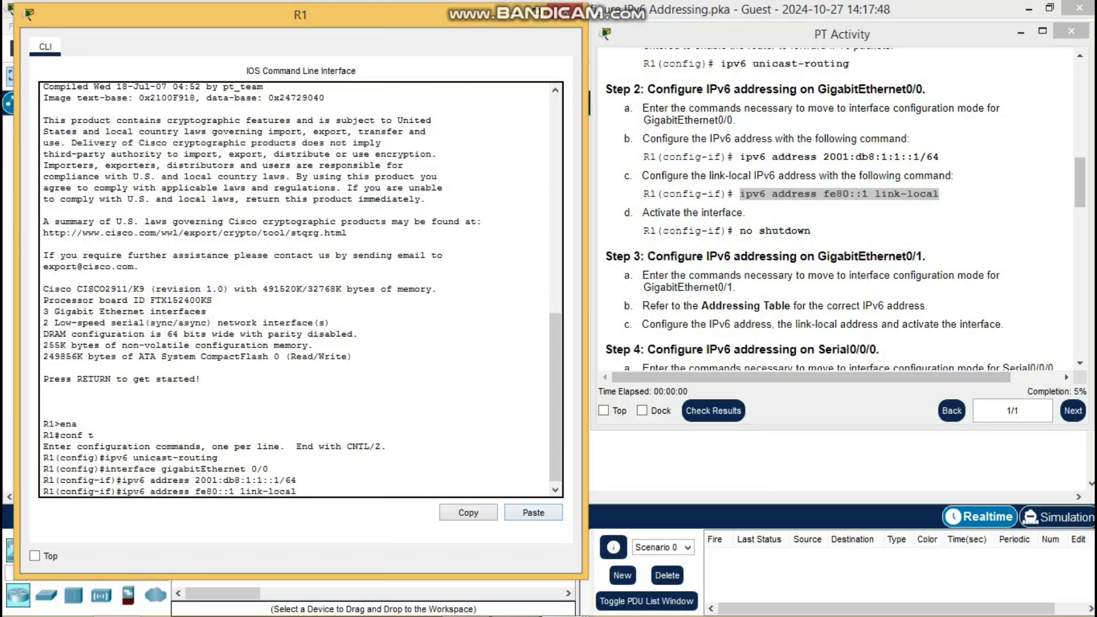
key(Return)
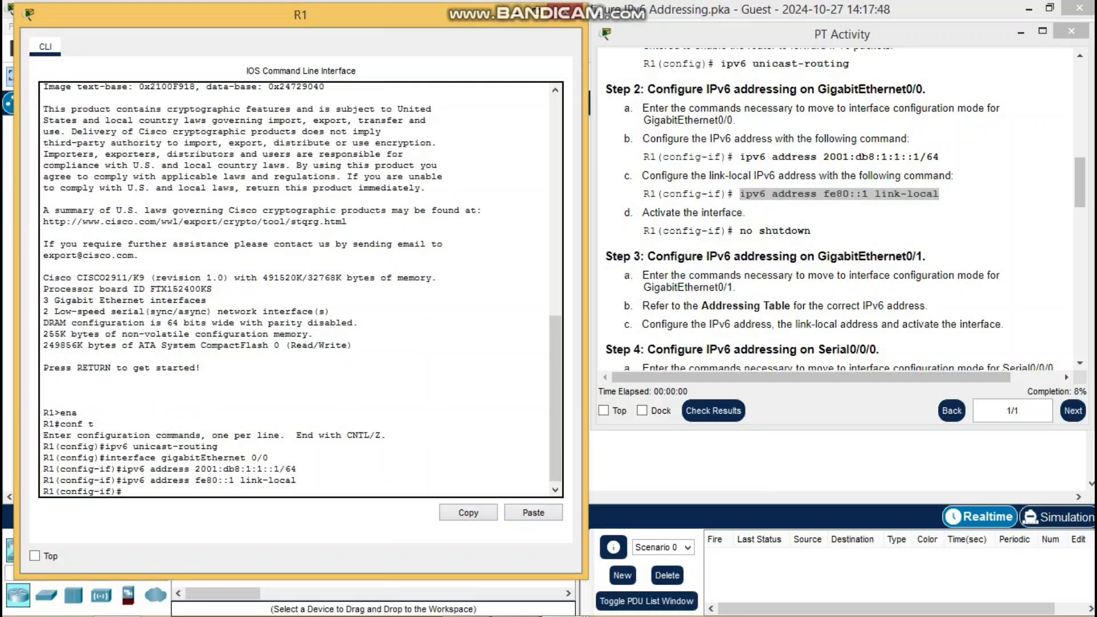
Activate GigabitEthernet 0/0 with no shutdown and return to global configuration mode
text(no shutdown)
key(Return)
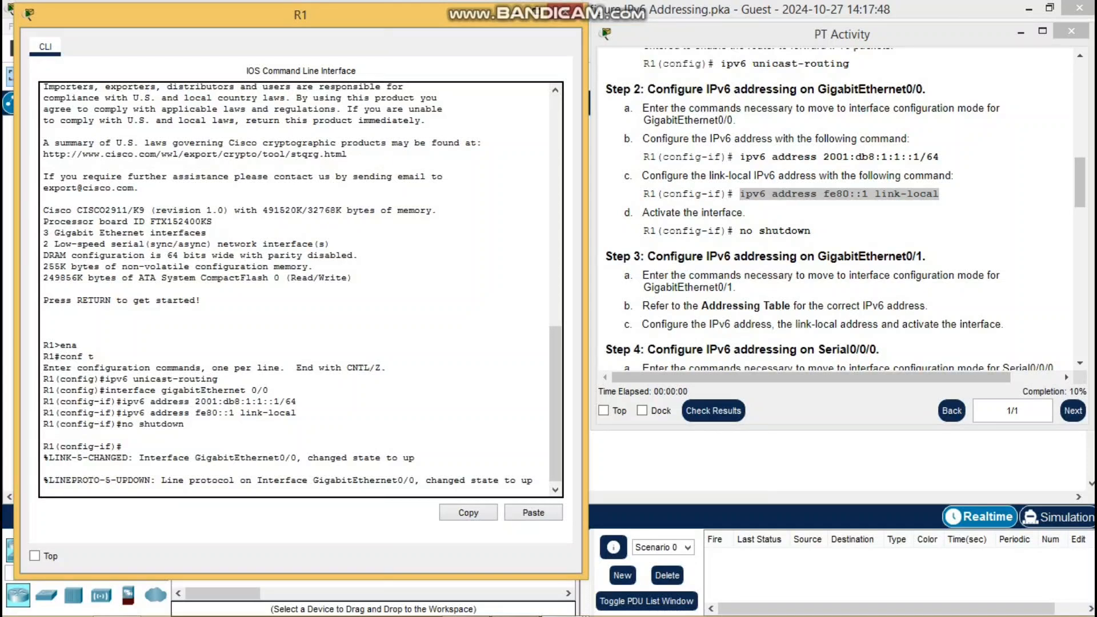
key(Return)
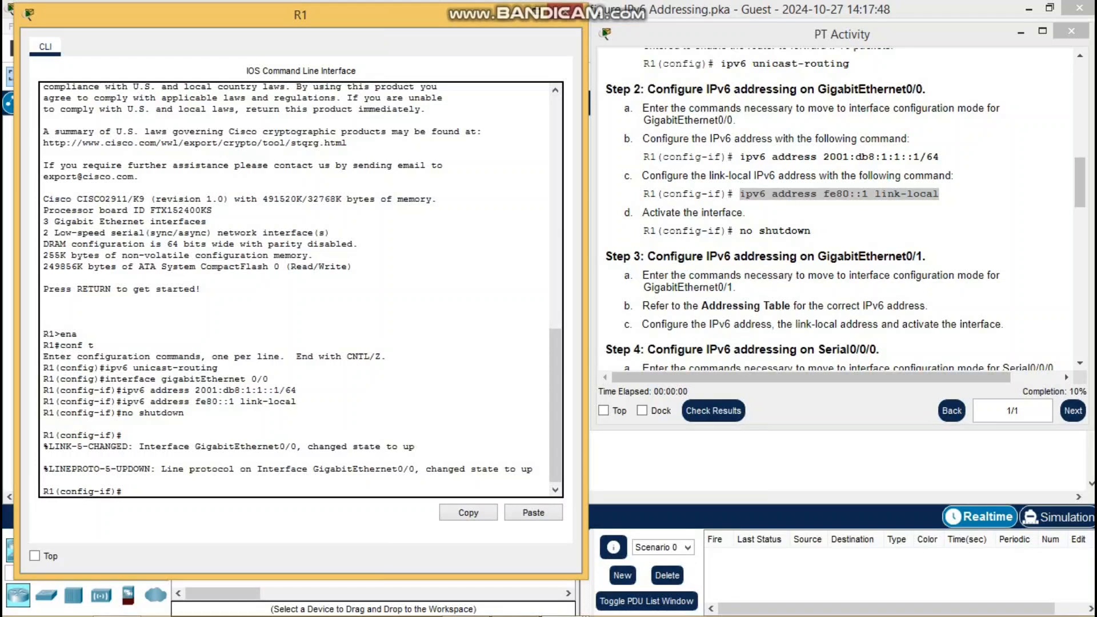
text(exit)
key(Return)
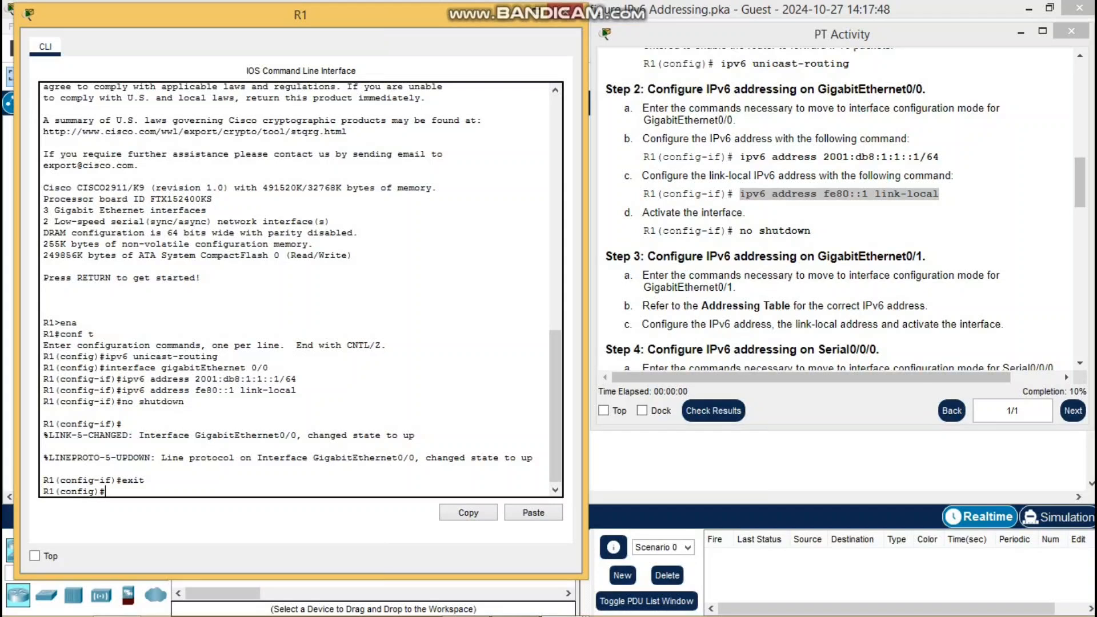
Enter interface configuration mode for GigabitEthernet 0/1, reusing the earlier interface command
text(ipv6 address fe80::1 link-local)
key(Up)
key(Up)
key(Up)
key(Up)
key(Up)
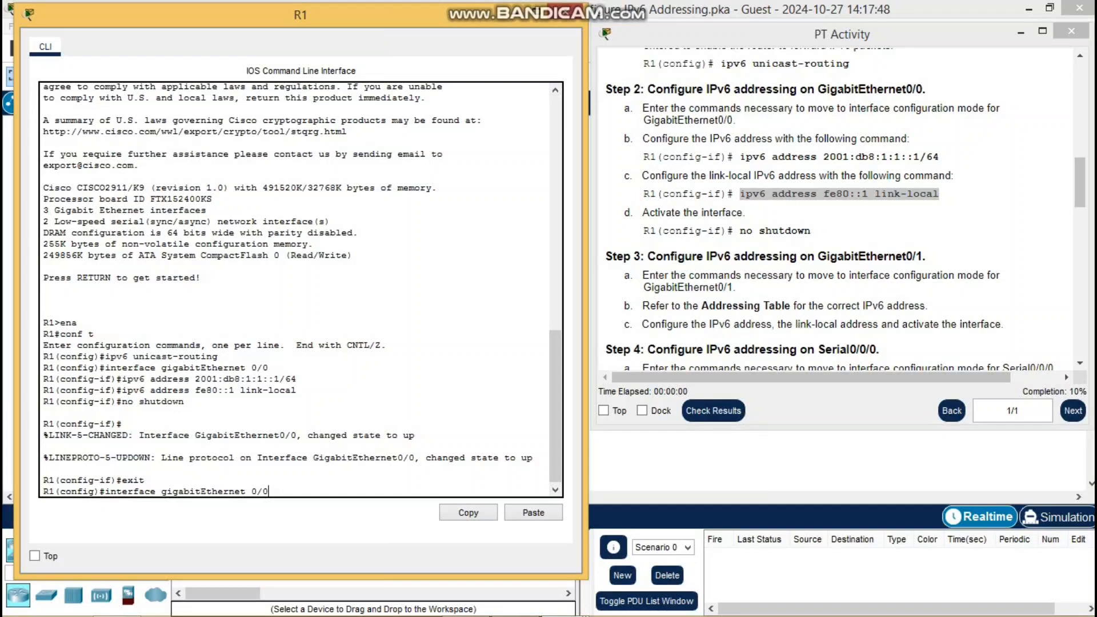
key(BackSpace)
text(1)
key(Return)
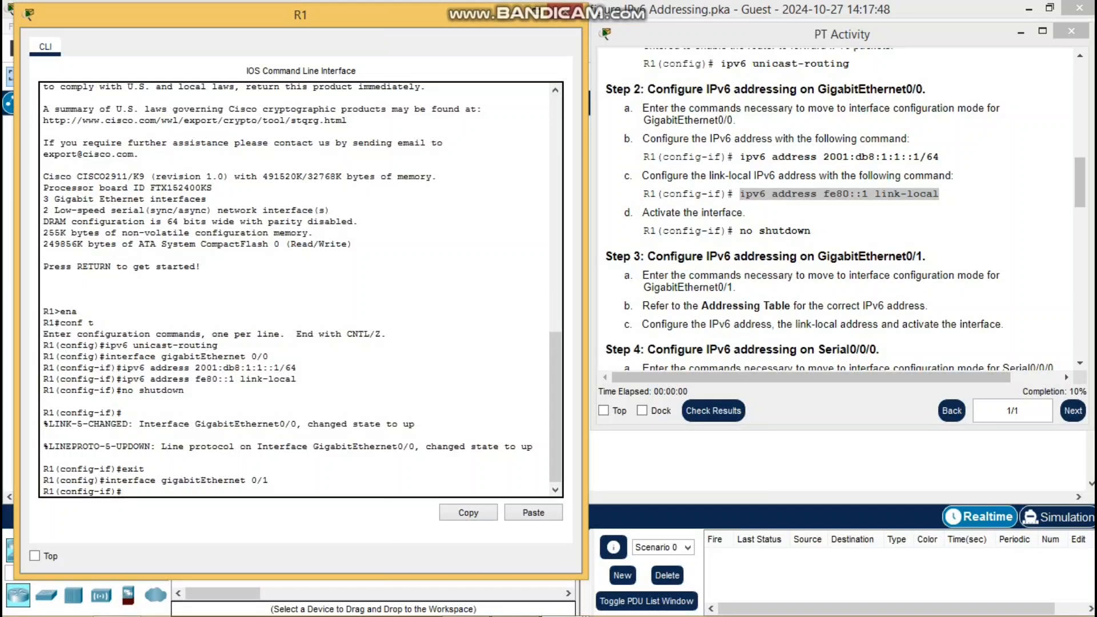
Assign the IPv6 address 2001:db8:1:2::1/64 to GigabitEthernet 0/1 by editing the earlier address command
key(Up)
key(Up)
key(Up)
key(Up)
key(Up)
key(Down)
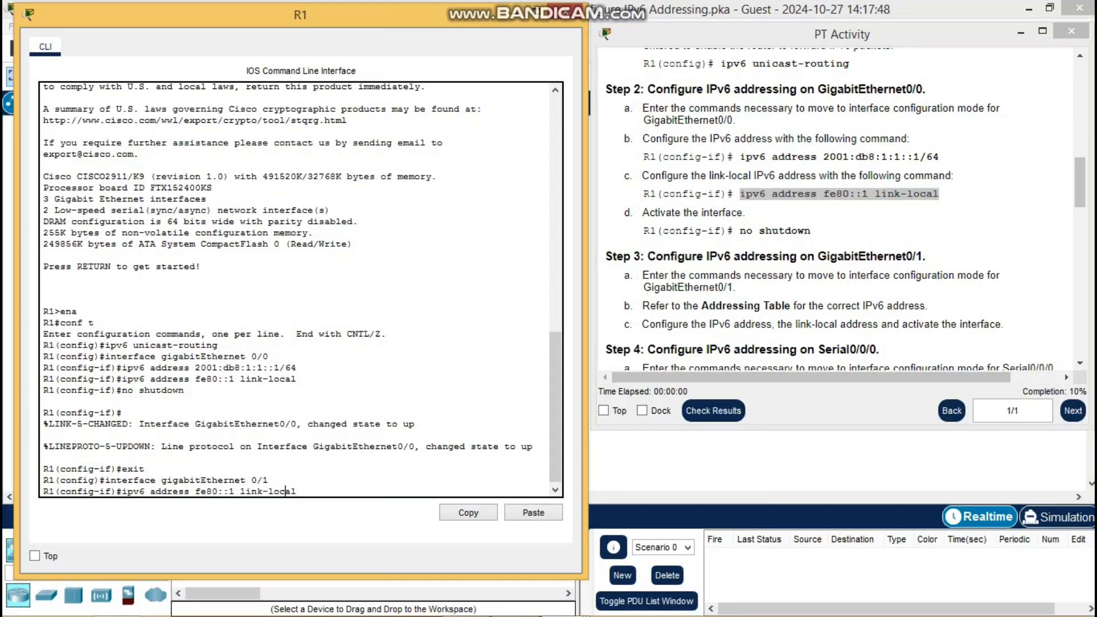
key(Up)
key(Left)
key(Left)
key(Left)
key(Left)
key(BackSpace)
text(2)
key(Return)
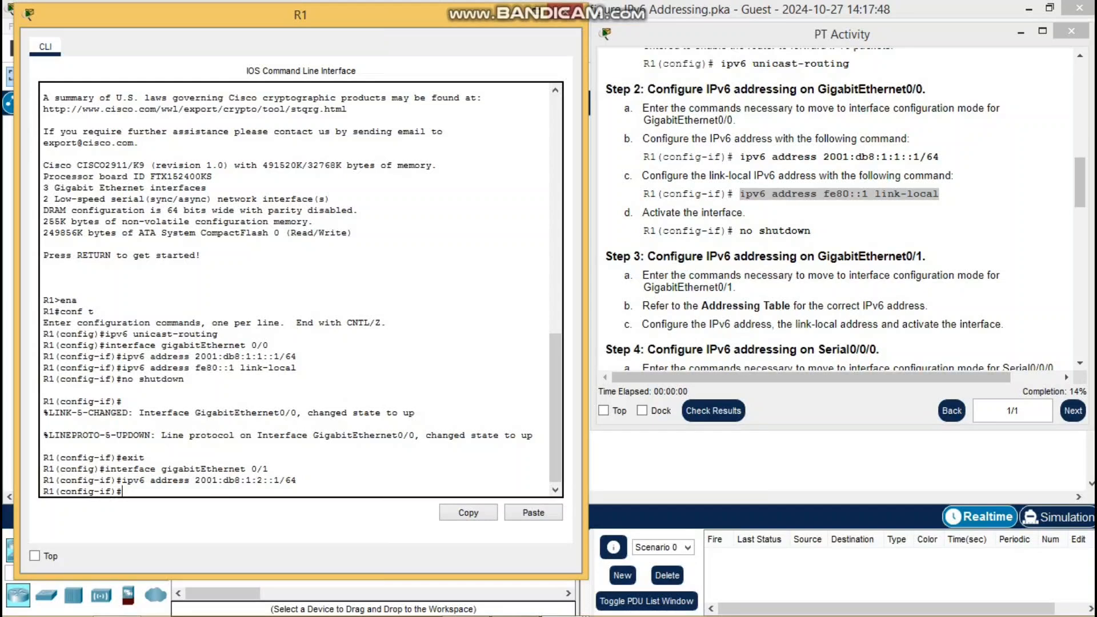
Set GigabitEthernet 0/1's link-local address to fe80::1 and exit to global configuration mode
key(Up)
key(Up)
key(Up)
key(Up)
key(Up)
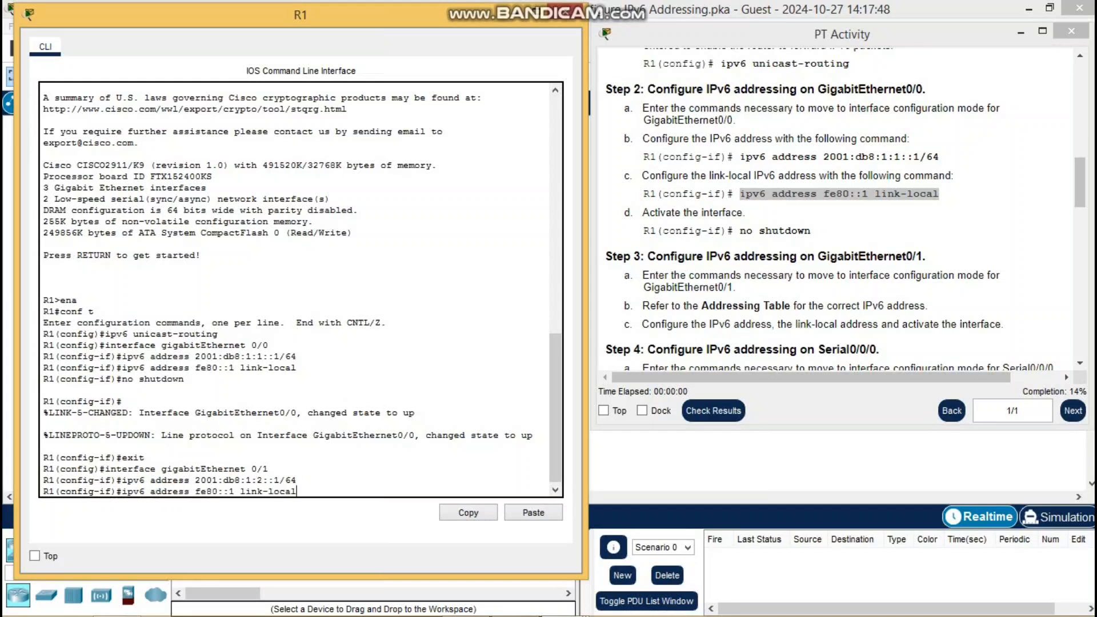
key(Return)
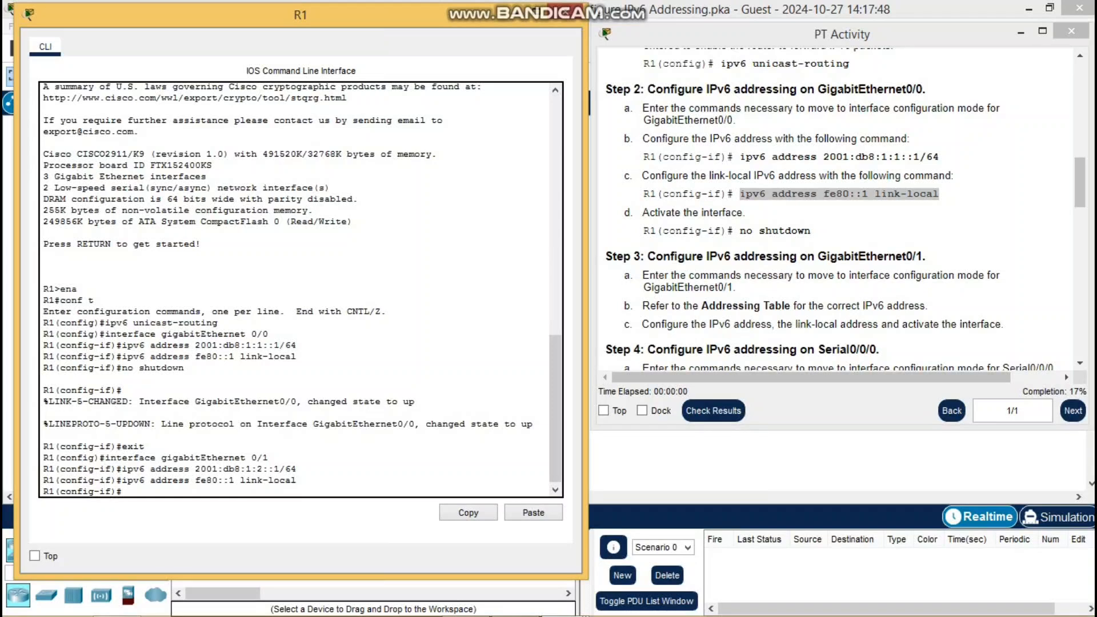
text(exit)
key(Return)
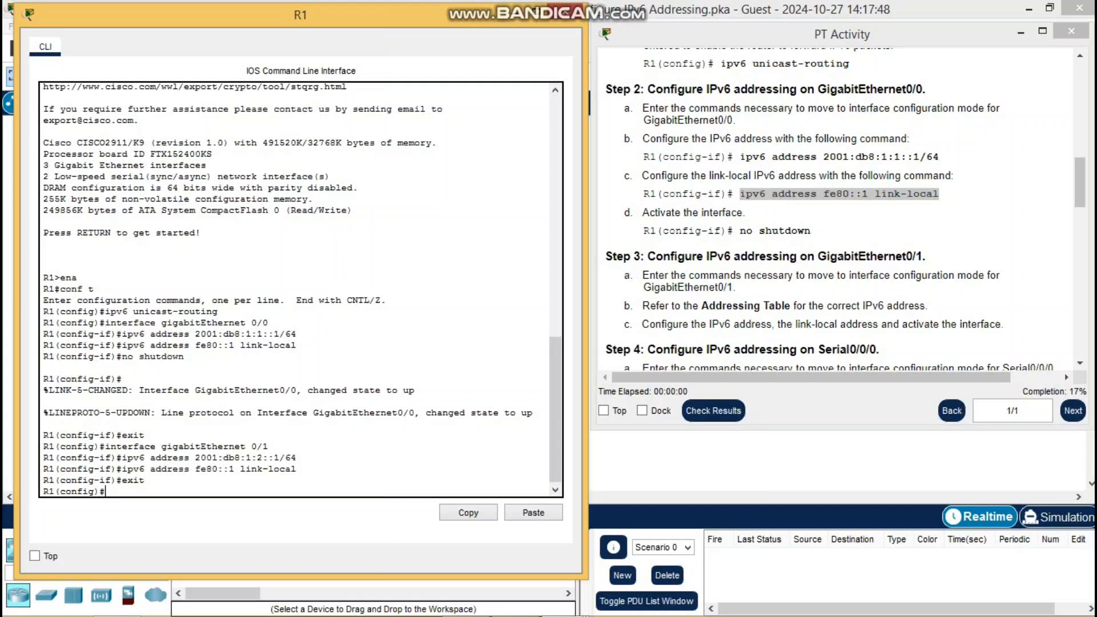
Enter configuration for interface Serial 0/0/0 and assign it the IPv6 address 2001:db8:1:a001::2/64
text(interface serial 0/0/0)
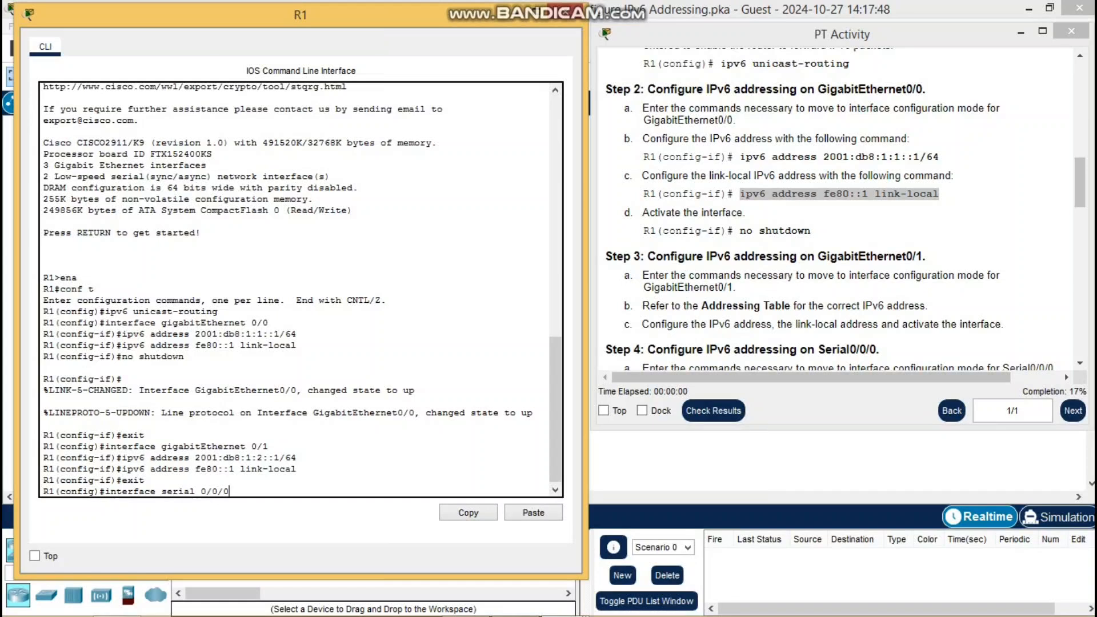
key(Return)
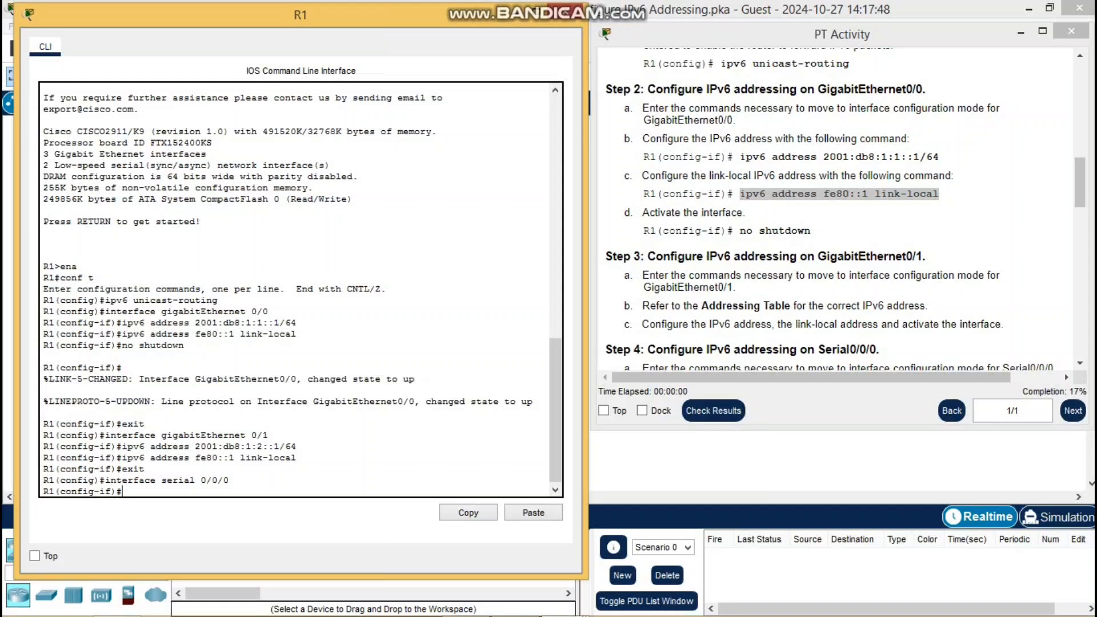
key(Up)
key(Up)
key(Down)
key(Up)
key(Up)
key(Up)
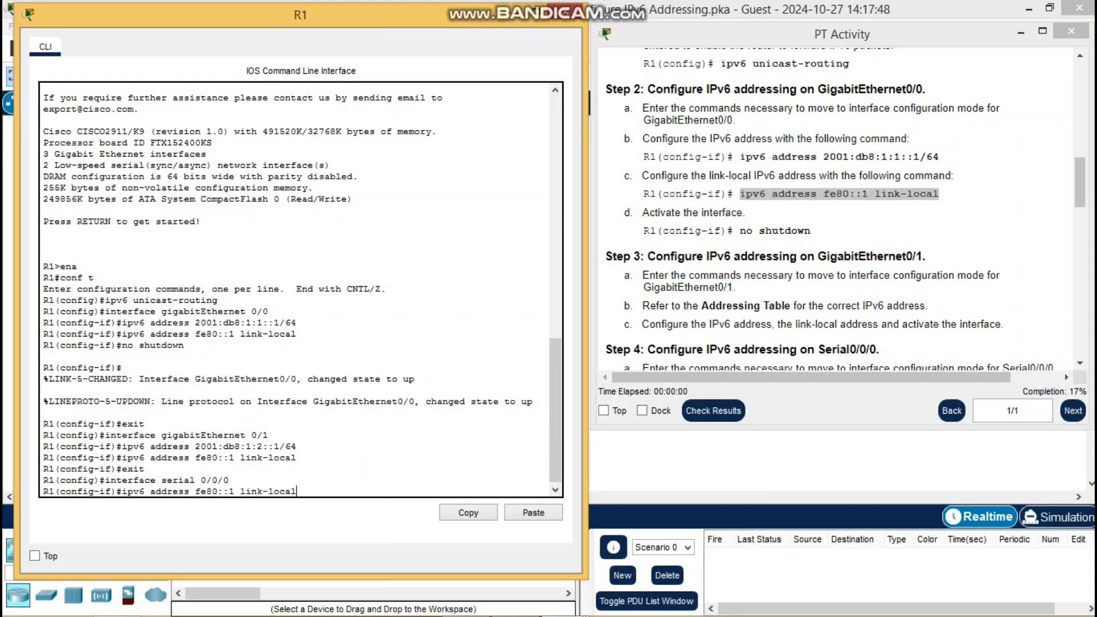
key(Left)
key(Left)
key(Left)
key(BackSpace)
text(2)
key(Left)
key(Left)
key(Left)
key(BackSpace)
text(a001)
key(Right)
key(Right)
key(Right)
key(Return)
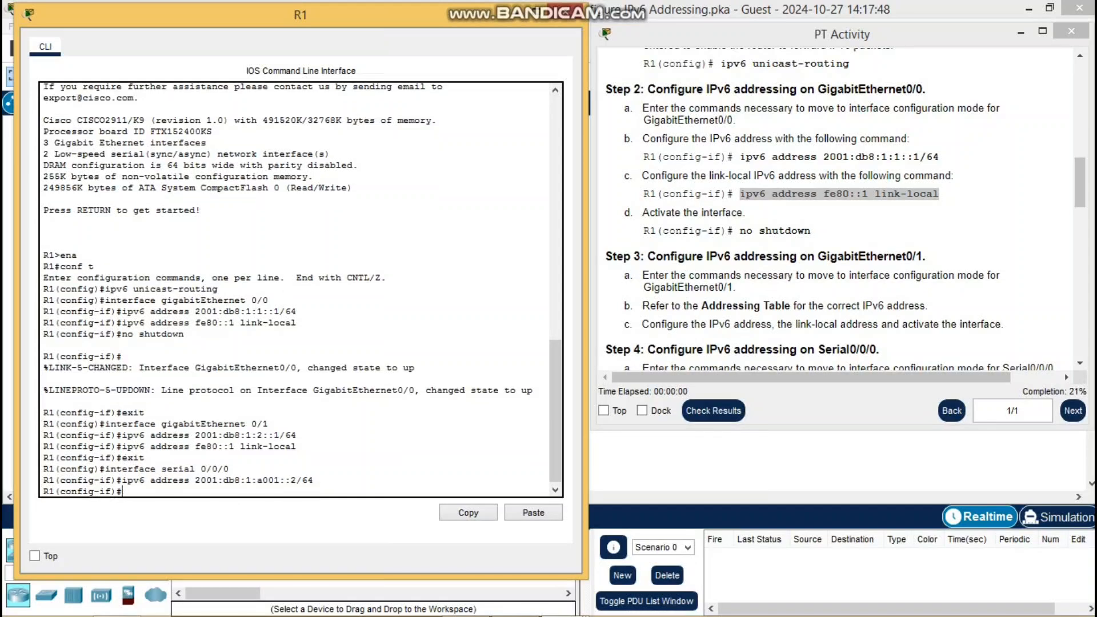
Set Serial 0/0/0's link-local address to fe80::1 by reusing the earlier link-local command
key(Up)
key(Up)
key(Up)
key(Up)
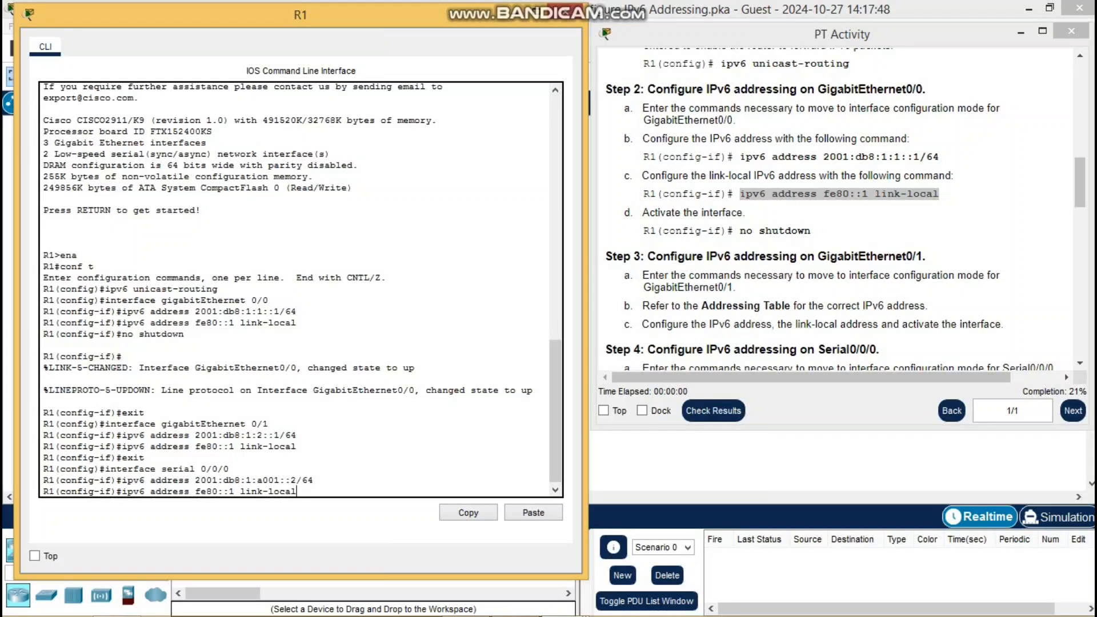
key(Up)
key(Down)
key(Return)
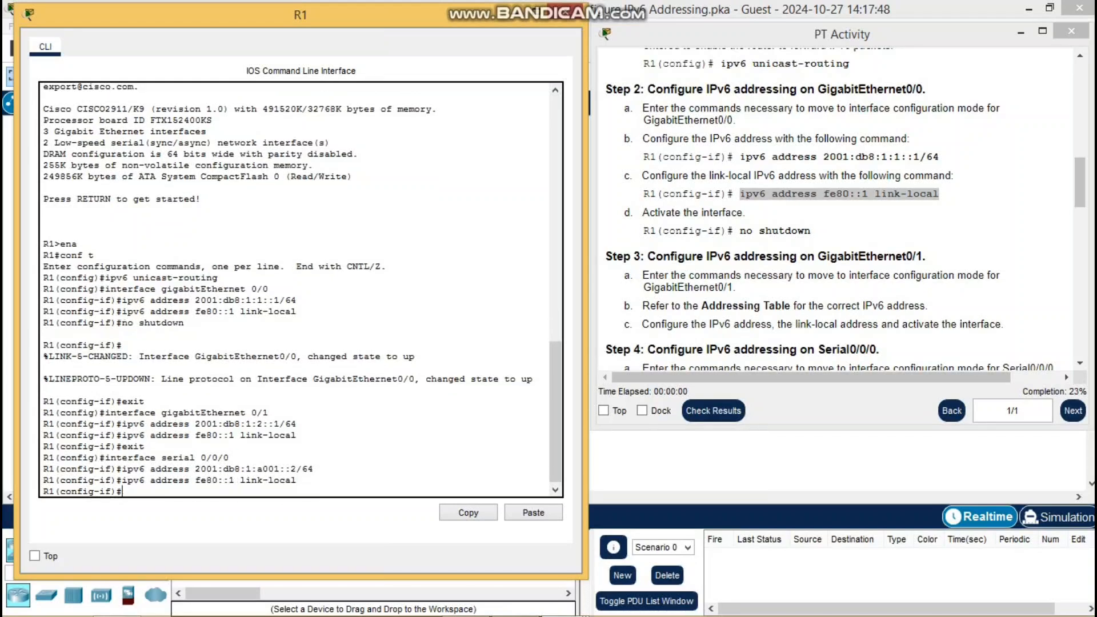
Activate interface Serial 0/0/0 with the no shutdown command
key(Up)
key(Up)
key(Up)
key(Up)
key(Up)
key(Up)
key(Up)
key(Up)
key(Up)
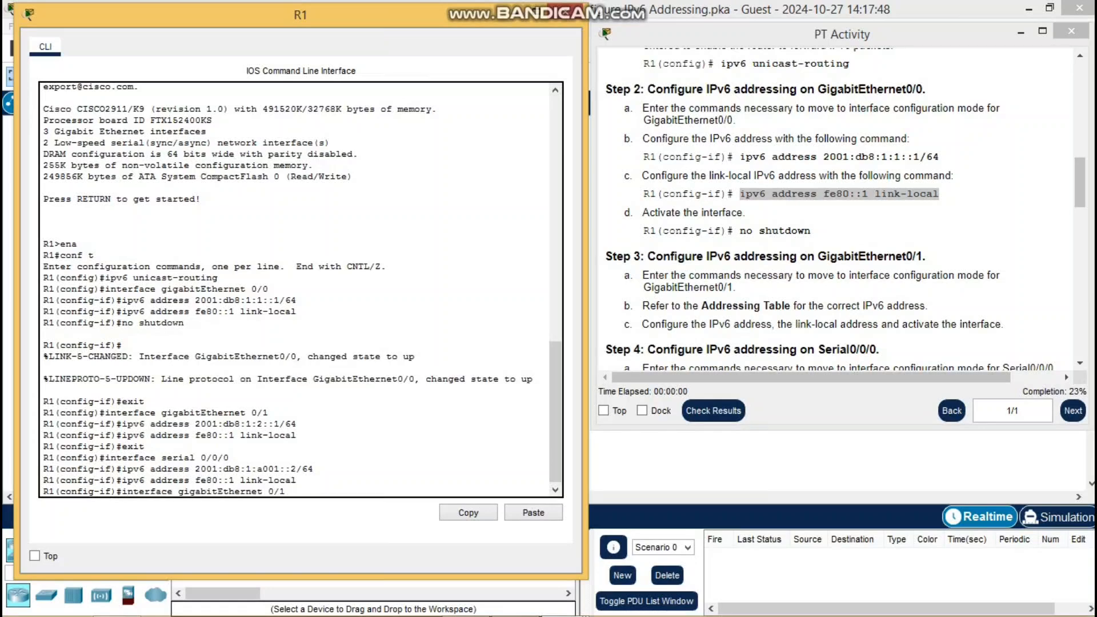
key(Return)
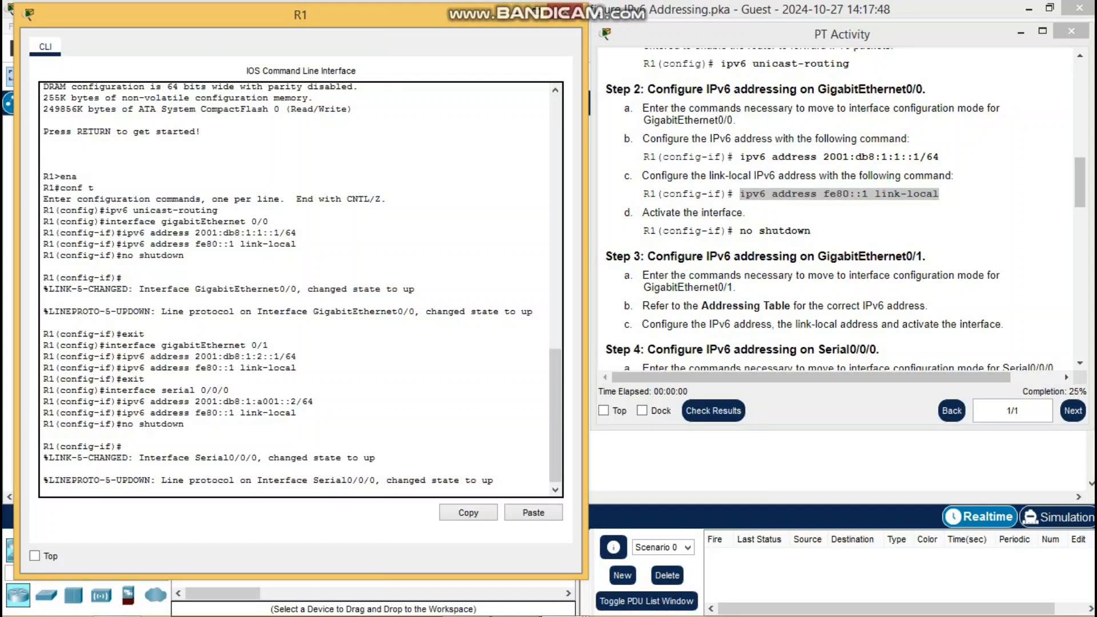
key(Return)
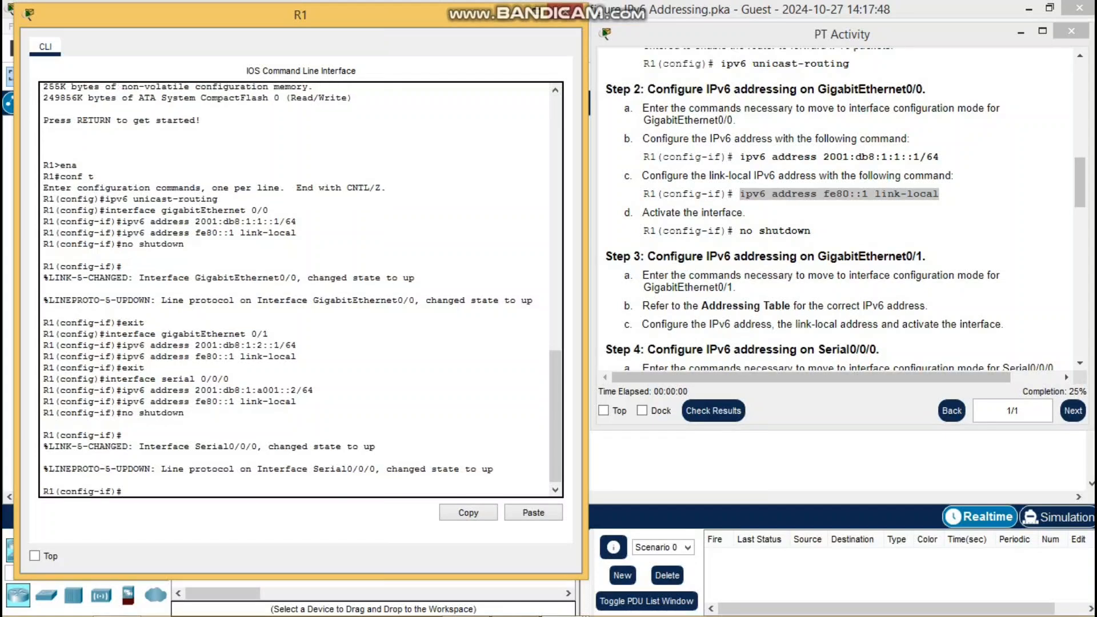
Exit Serial 0/0/0's interface configuration to global configuration mode
text(exit)
key(Return)
text(ig)#i)
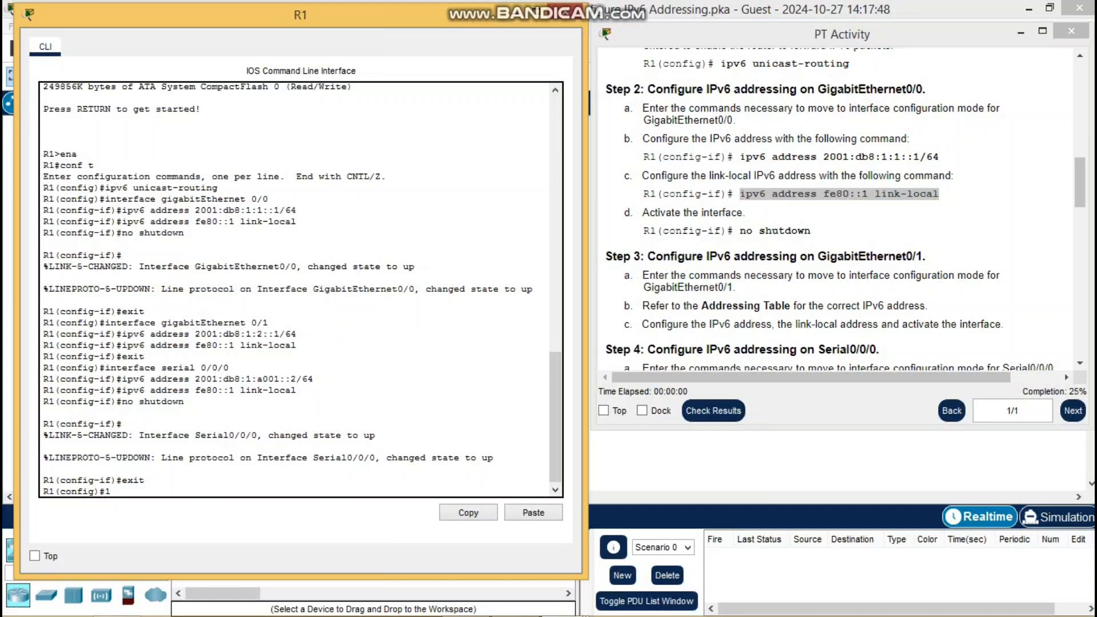
key(Return)
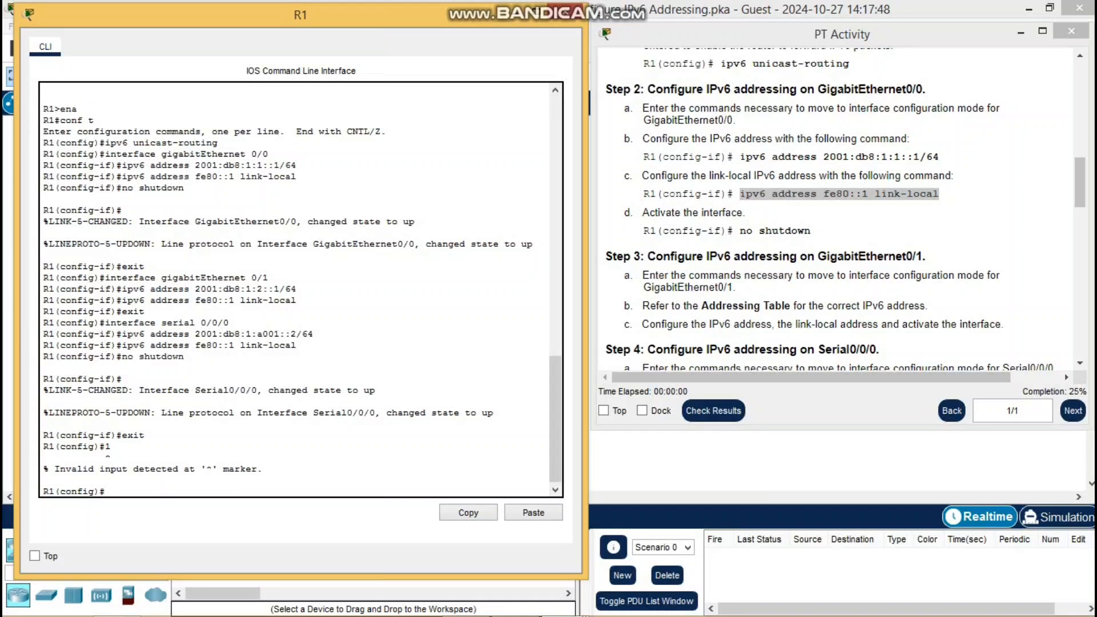
Return to interface configuration mode for GigabitEthernet 0/1, reusing the earlier interface command
text(ipv6 address fe80::1 link-local)
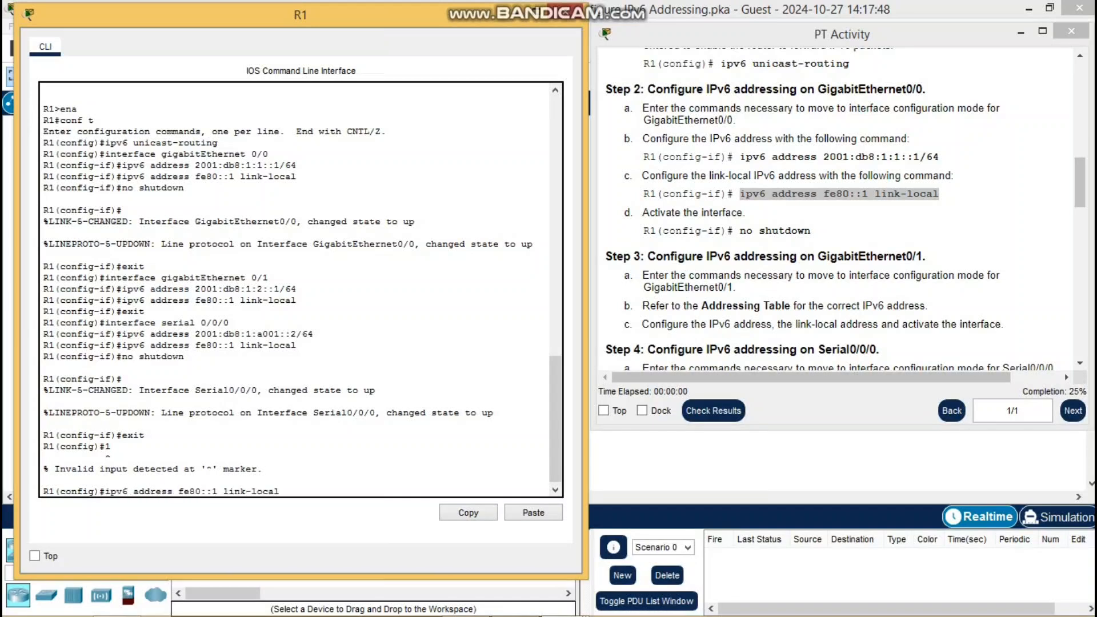
key(Up)
key(Up)
key(Up)
key(Up)
key(Up)
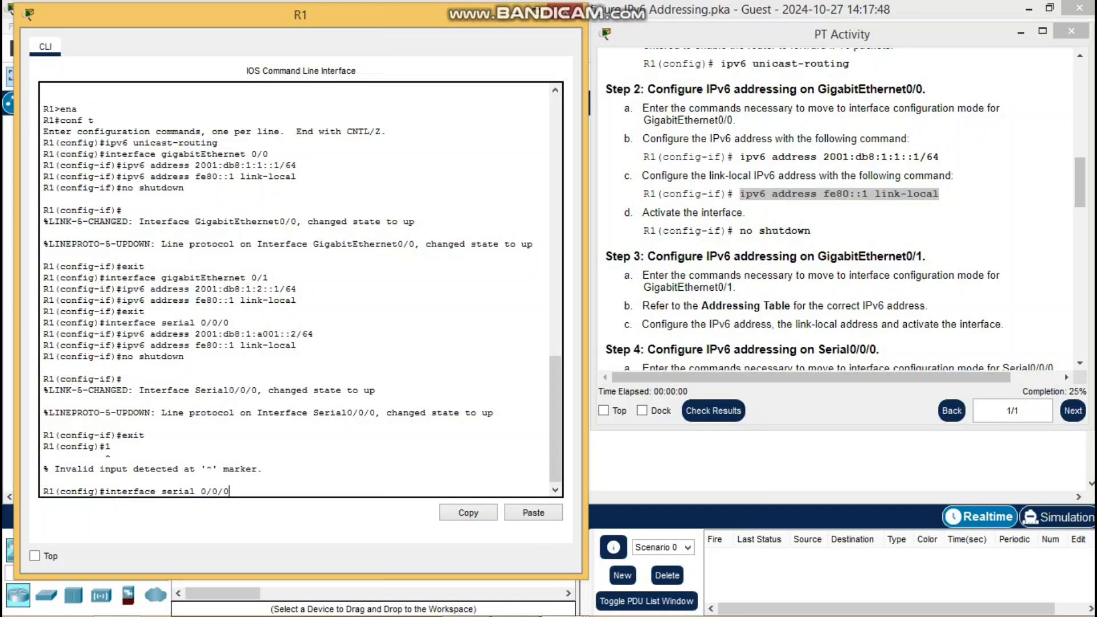
key(Up)
key(Up)
key(Up)
key(Up)
key(Return)
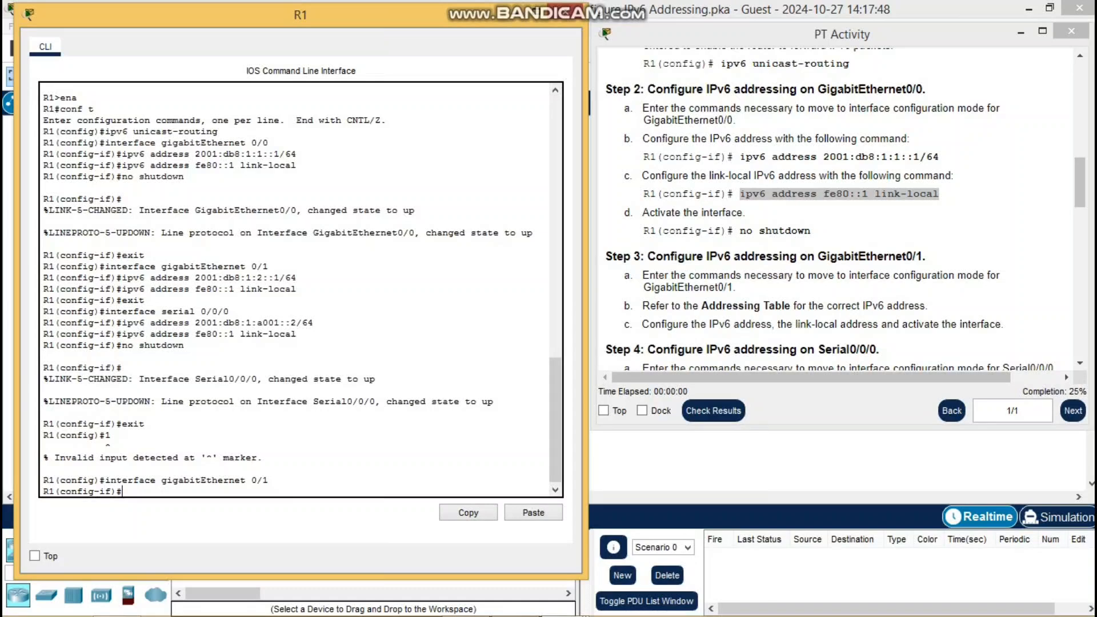
Activate GigabitEthernet 0/1 with the no shutdown command
key(Up)
key(Up)
key(Up)
key(Up)
key(Return)
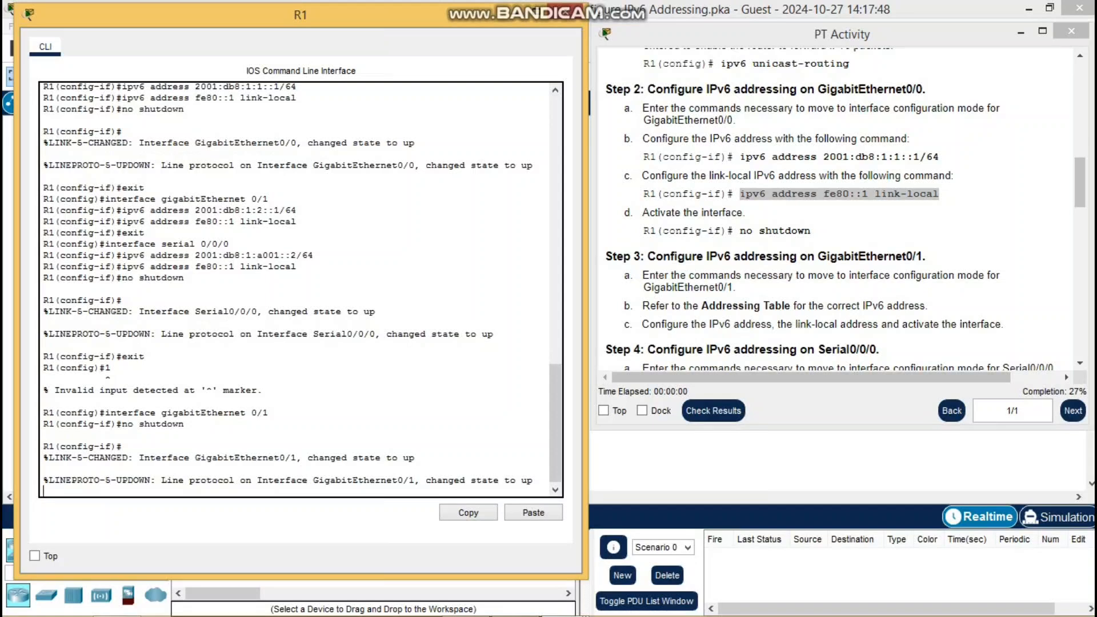
key(Return)
Exit interface and global configuration modes back to R1's privileged EXEC mode
text(exit)
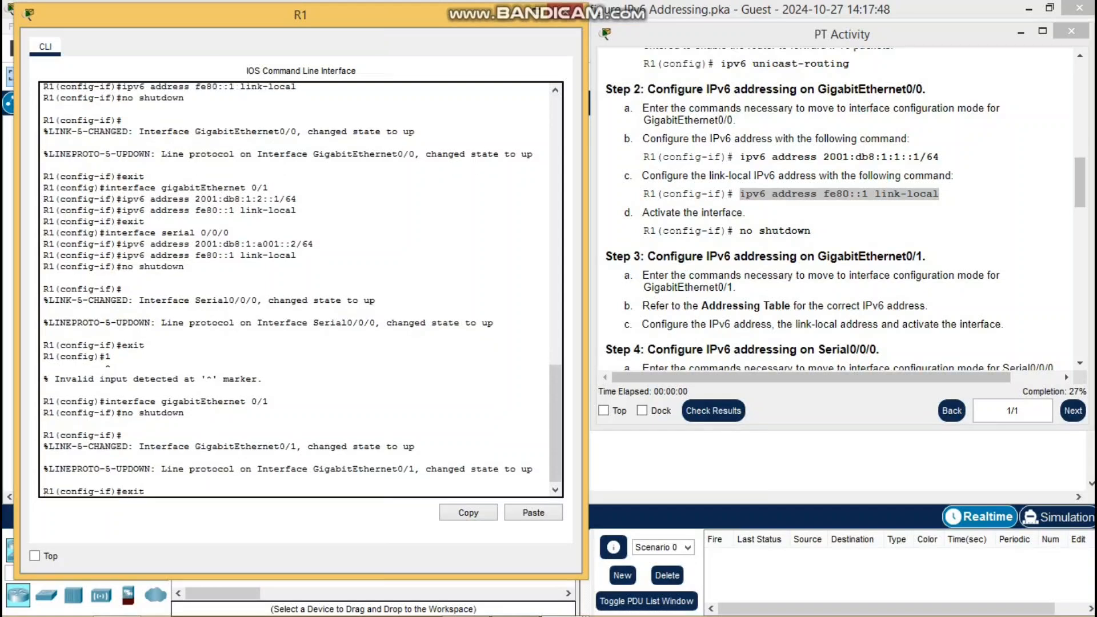
key(Return)
text(exit)
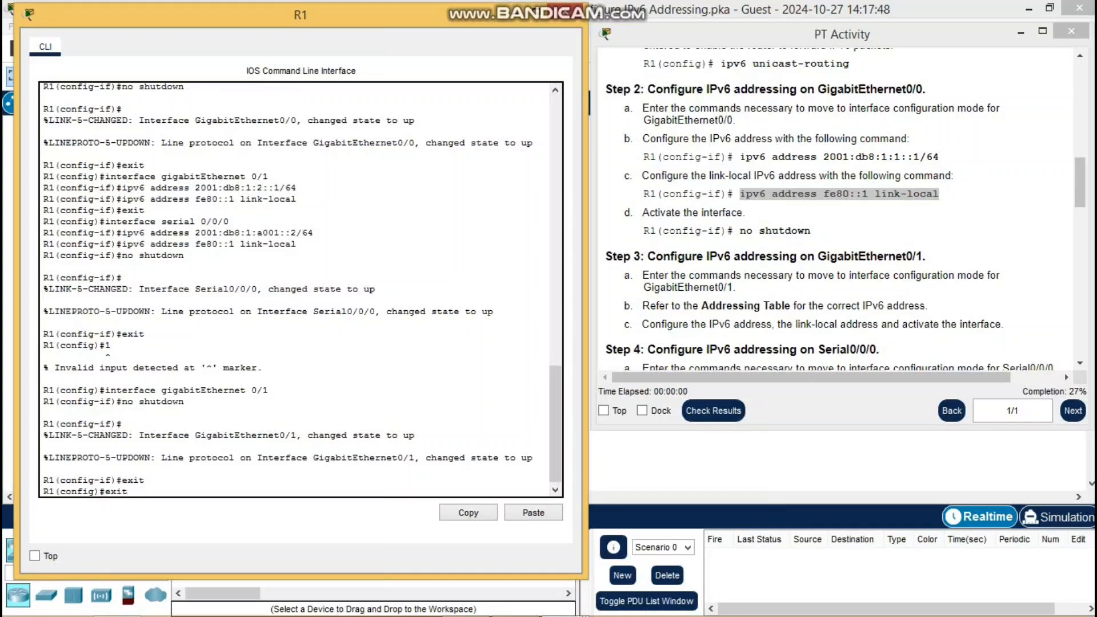
key(Return)
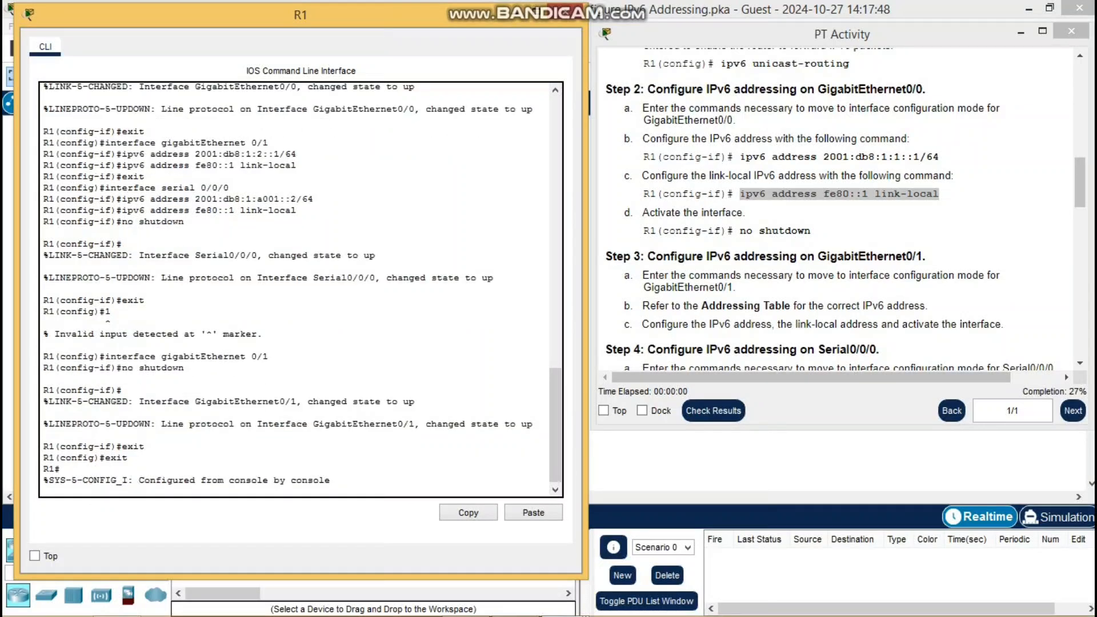
key(Return)
Check R1's interface status and addresses with show ipv6 interface brief
text(s)
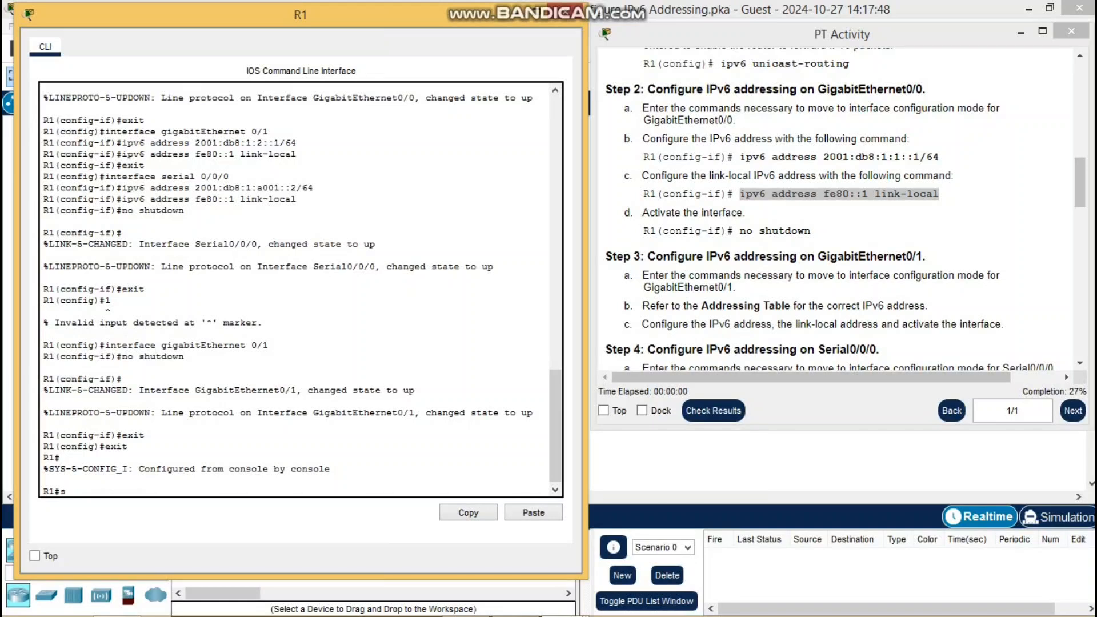
text(how ipv6 interface bri)
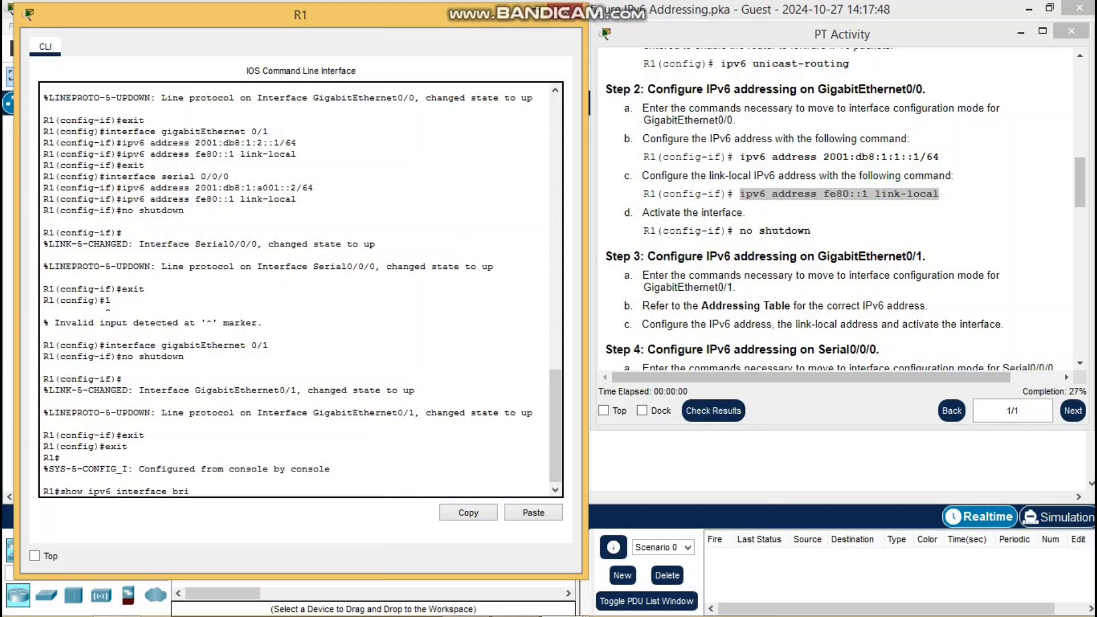
text(ef)
key(Return)
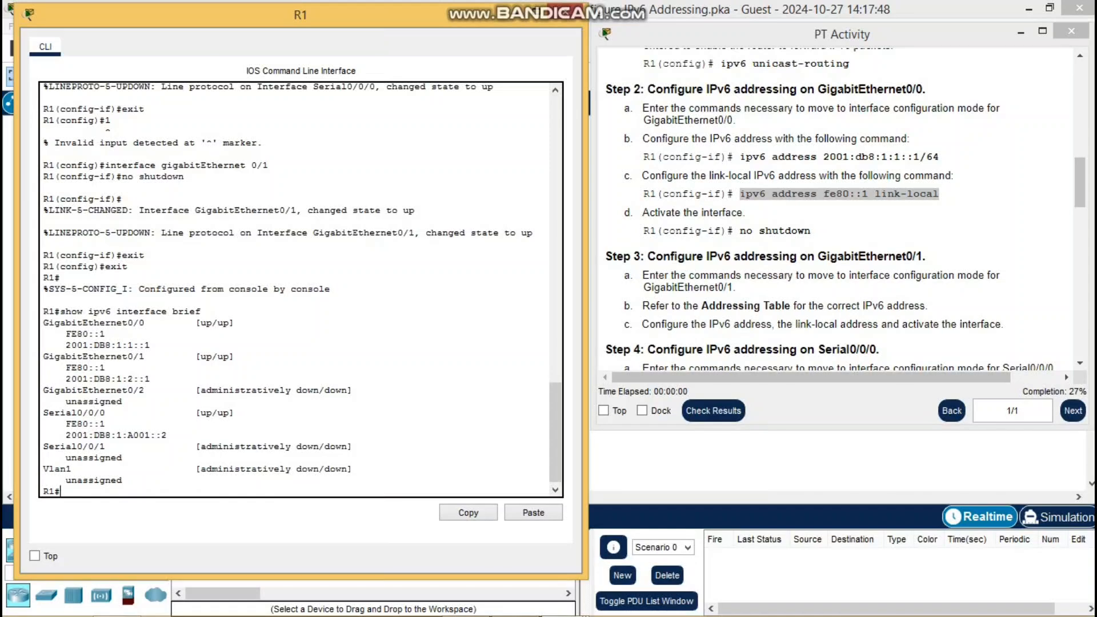
Save R1's running-config to startup-config under the default destination filename and close the router's window
text(copy running)
text(-config)
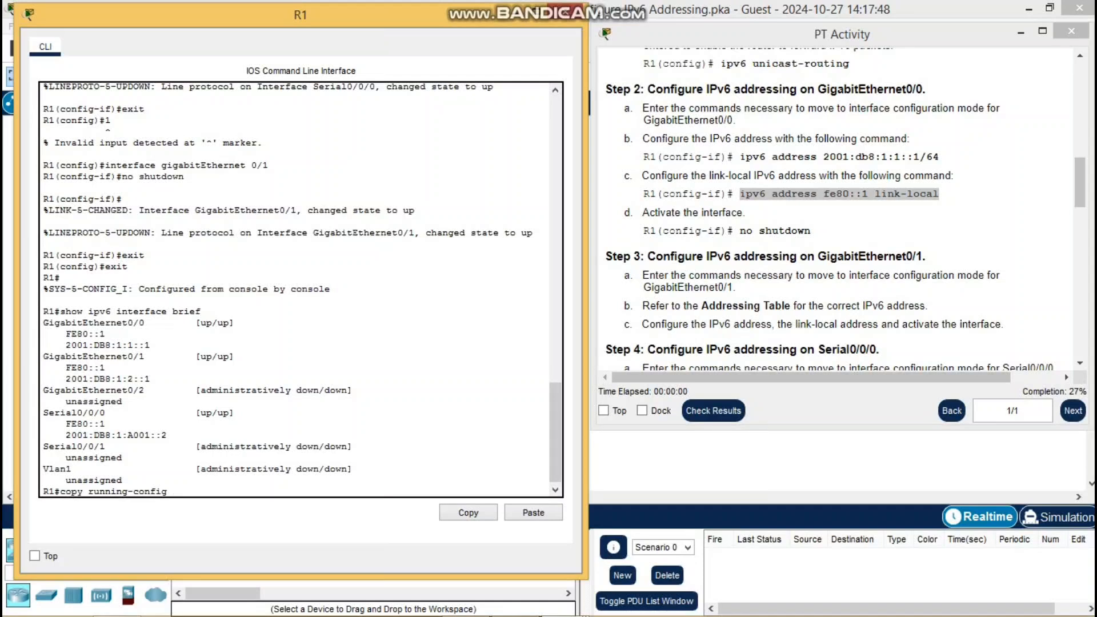
text( startup-config)
key(Return)
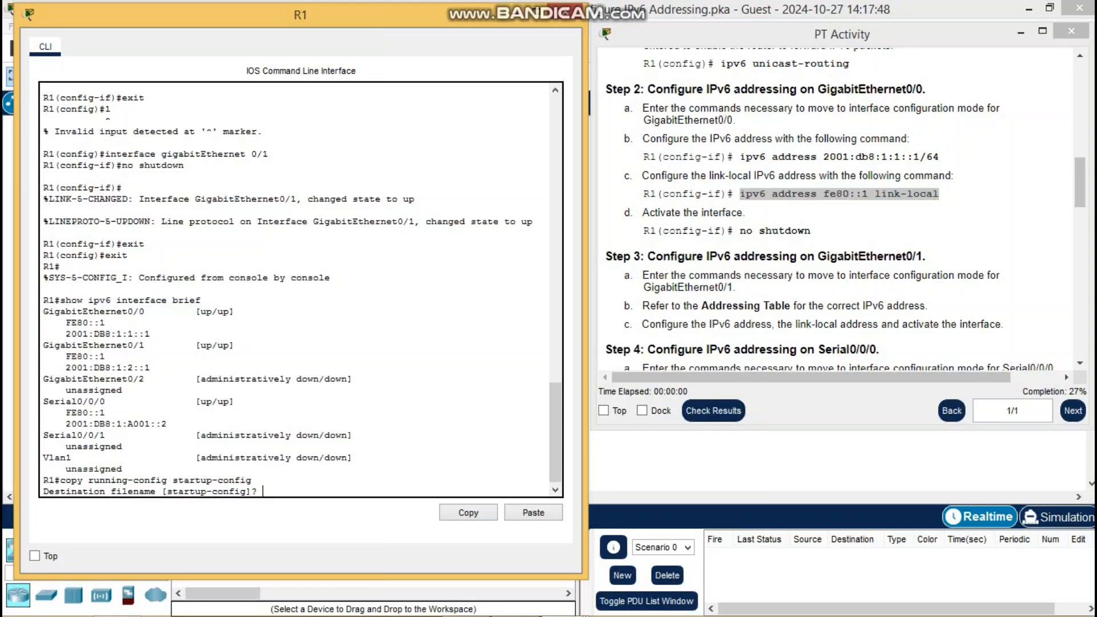
key(Return)
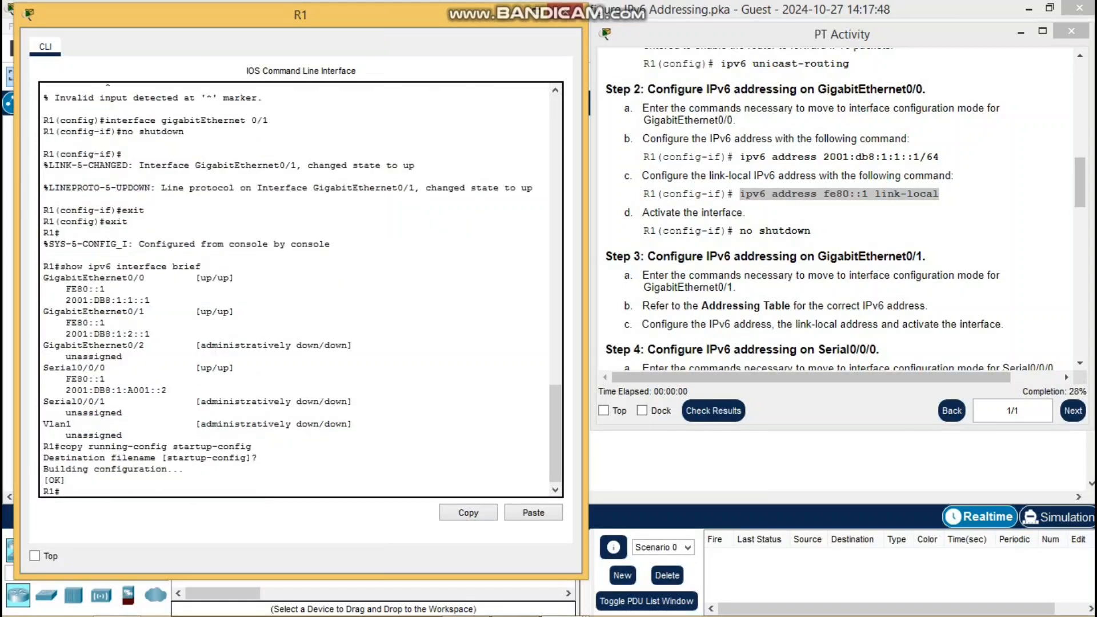
click(565, 11)
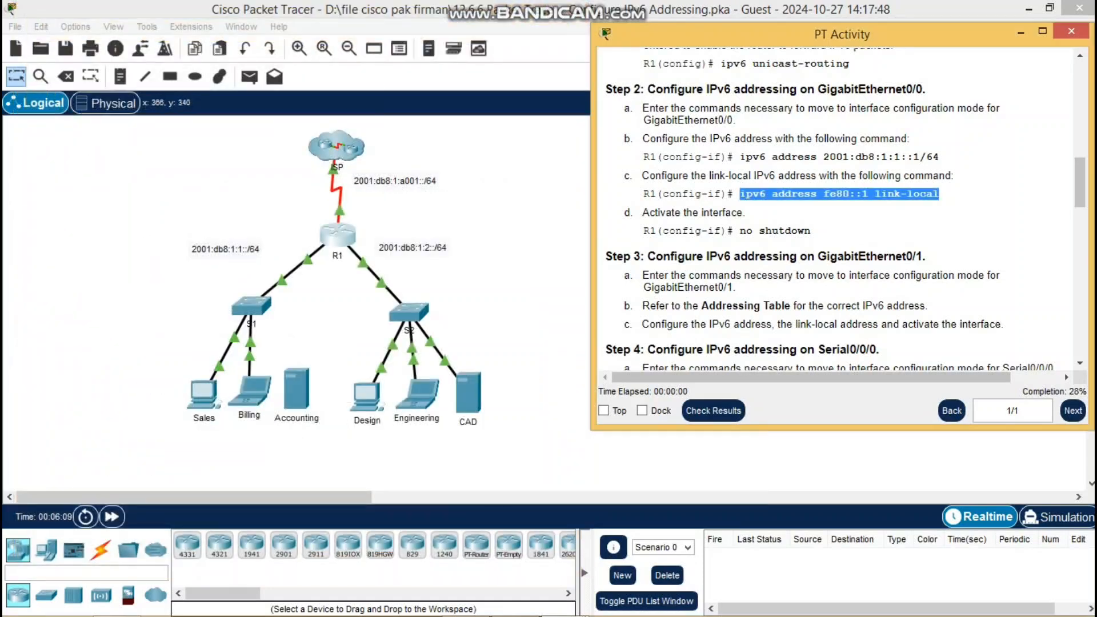
Open the Accounting server's IP Configuration and show the activity's Addressing Table beside it
click(297, 389)
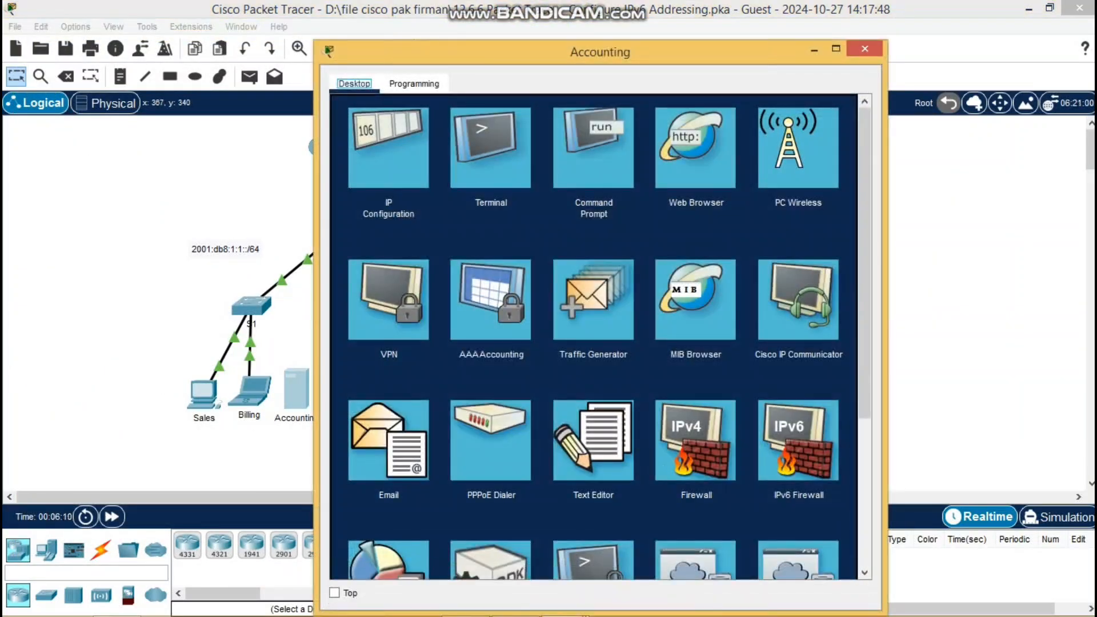
drag(572, 127, 277, 18)
click(81, 115)
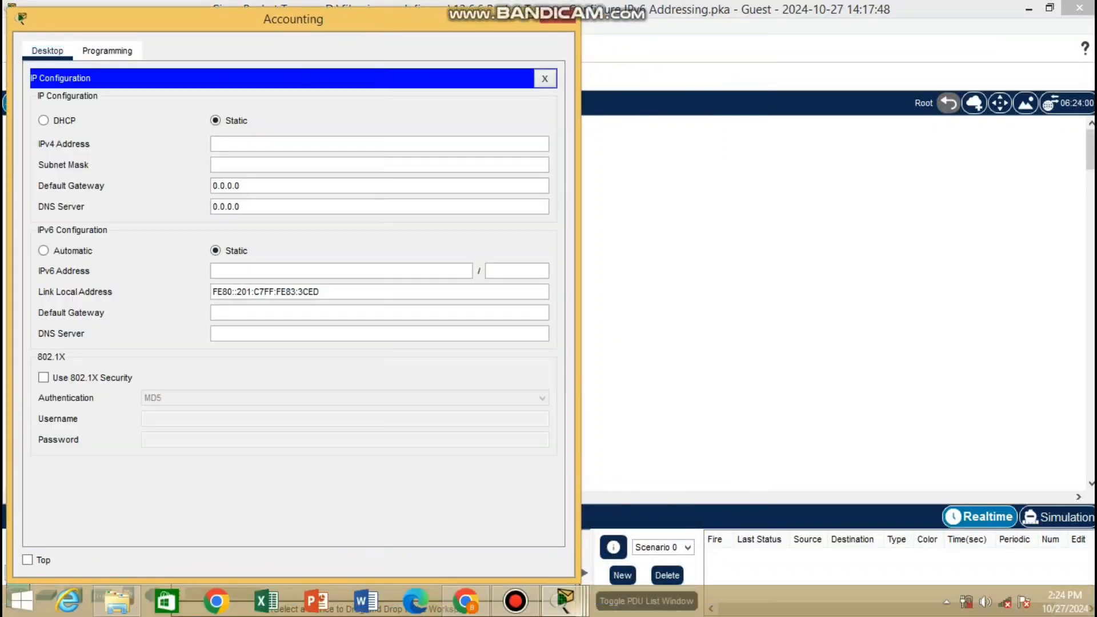
click(564, 601)
click(564, 519)
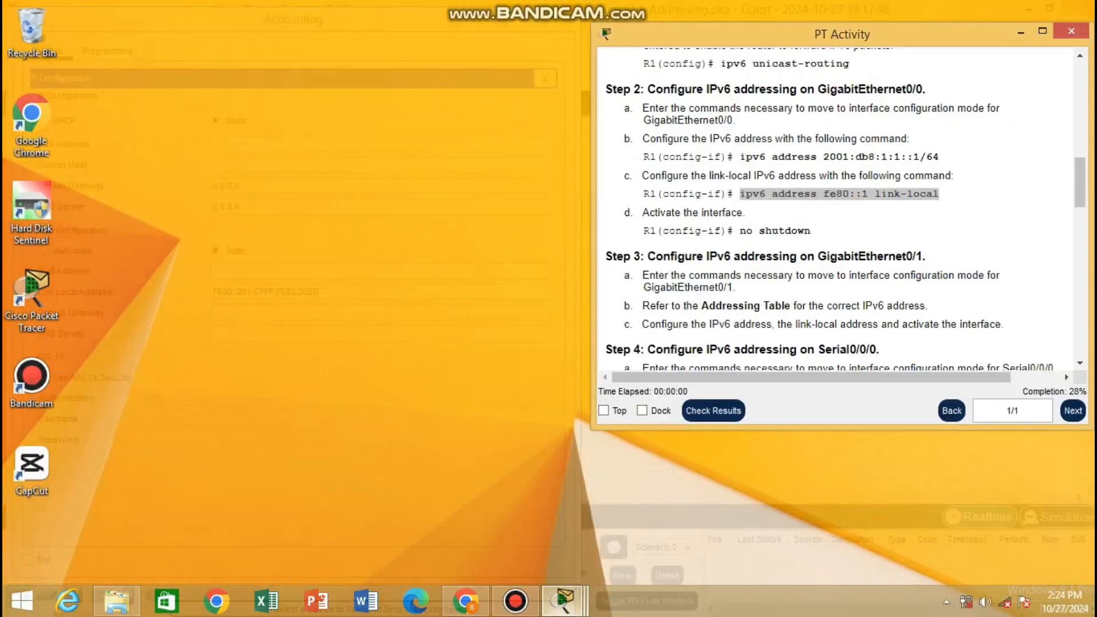
drag(1080, 183, 1079, 87)
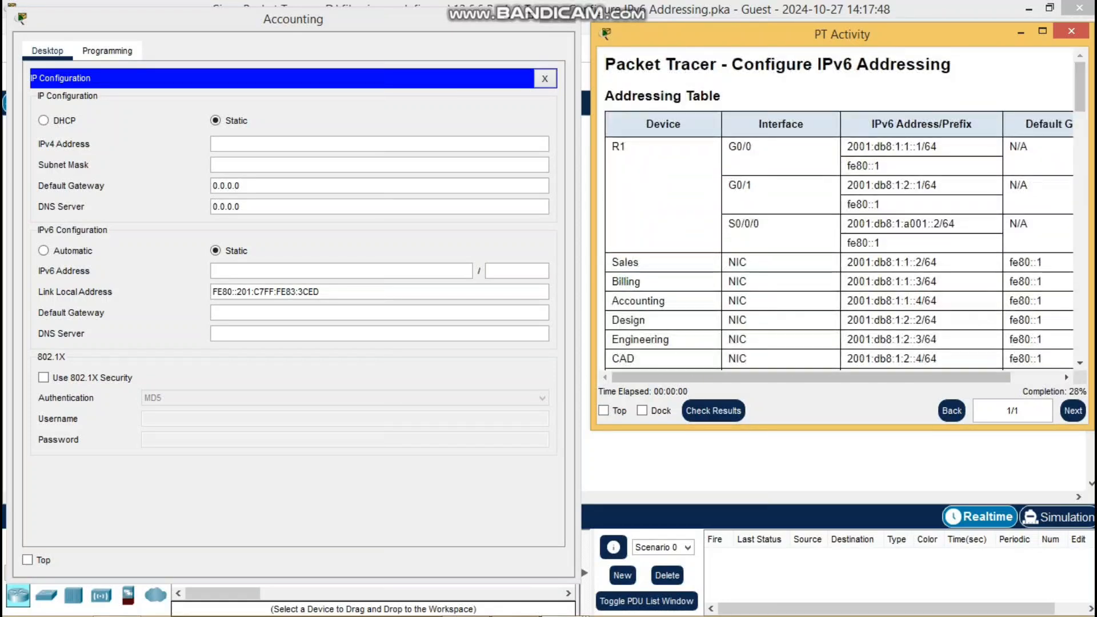
Set Accounting's IPv6 address to 2001:db8:1:1::4 with prefix length 64, copying the address from the Addressing Table
drag(847, 300, 916, 300)
right_click(916, 301)
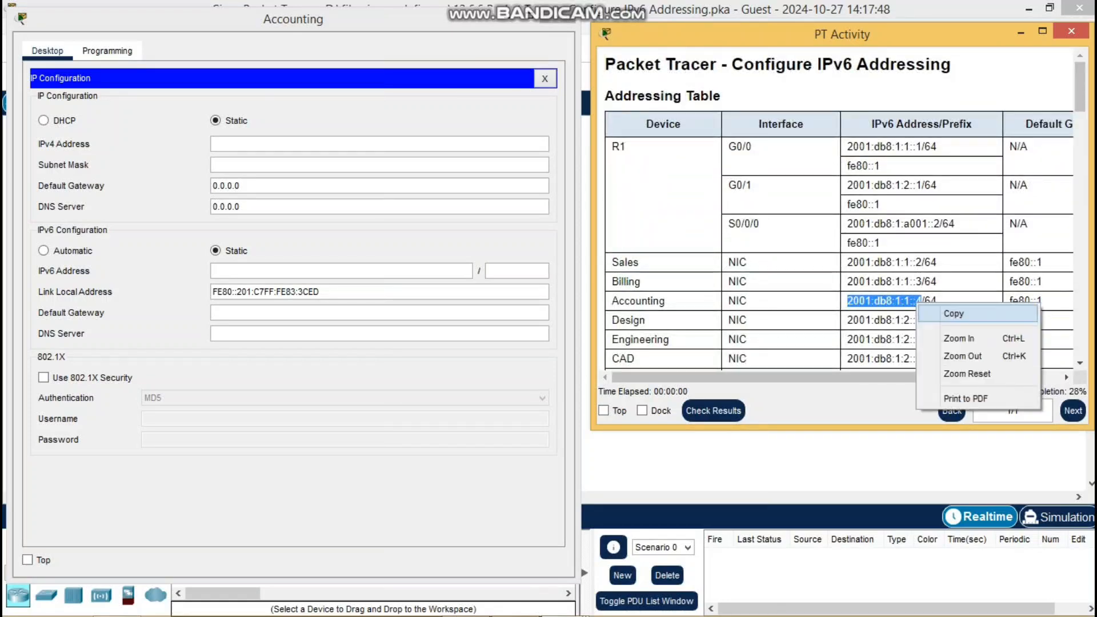
click(948, 313)
click(341, 271)
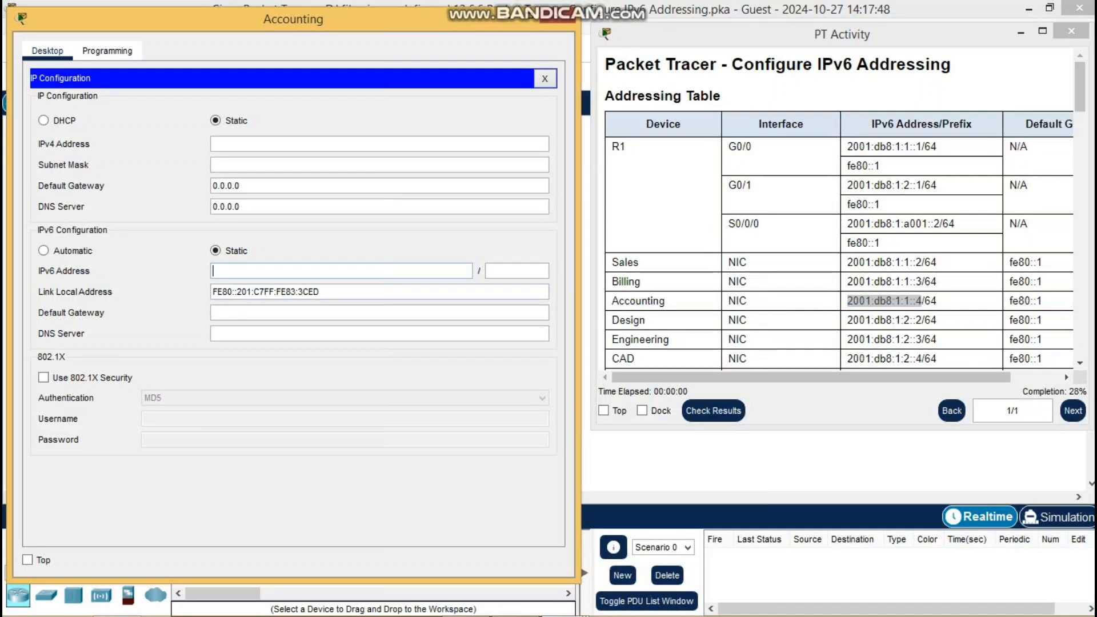
key(ctrl+v)
text(64)
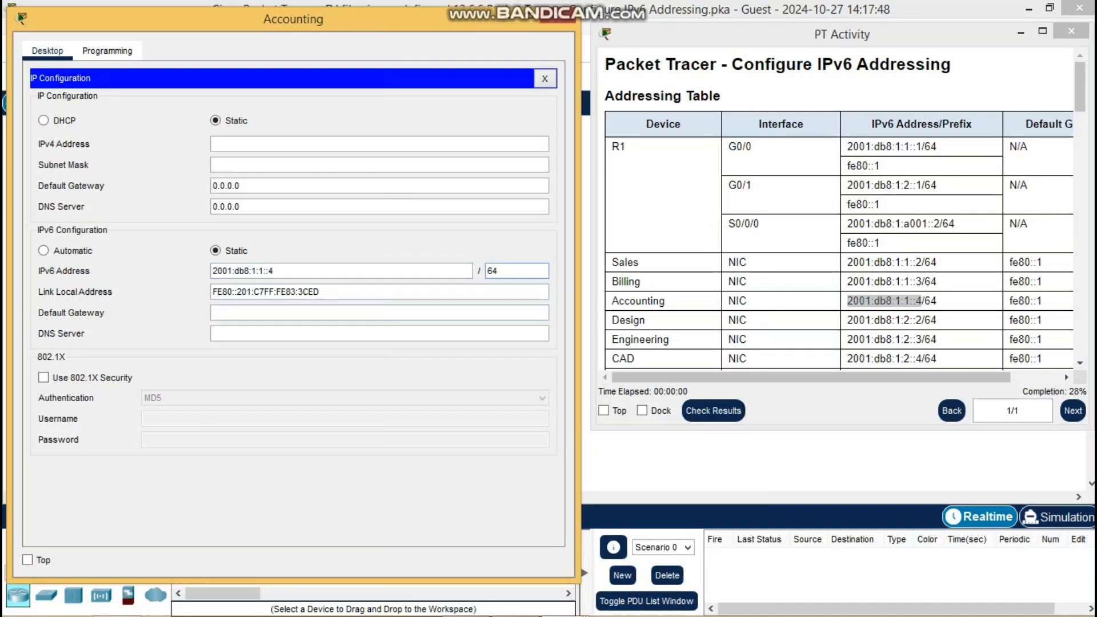
Set Accounting's IPv6 default gateway to fe80::1 from the Addressing Table and close the server's window
drag(1009, 301, 1043, 301)
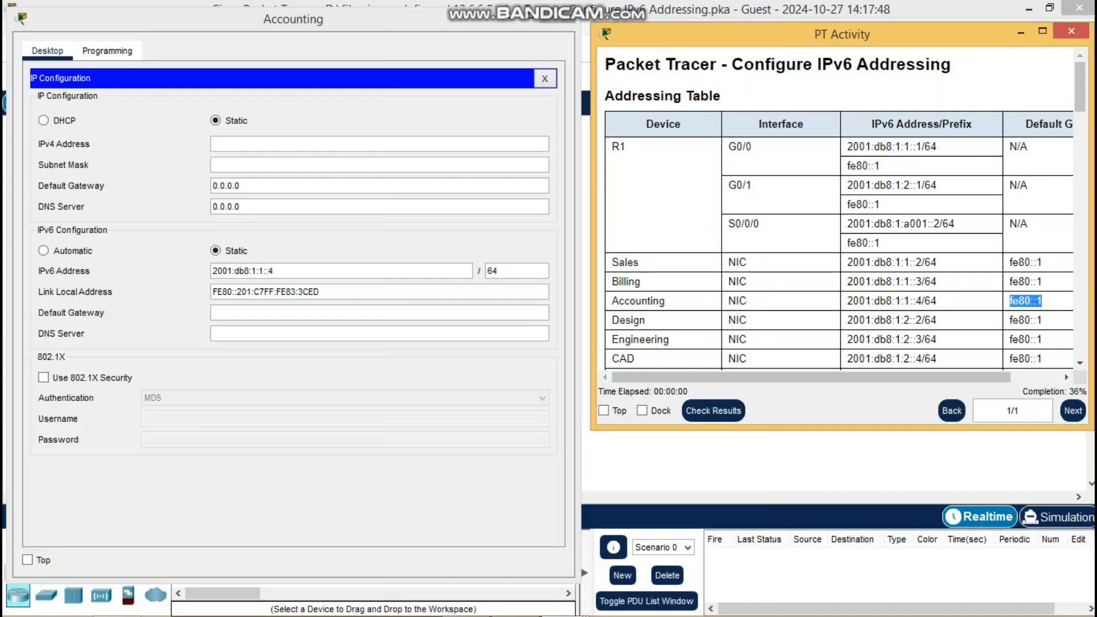
right_click(1028, 303)
click(1012, 316)
click(379, 313)
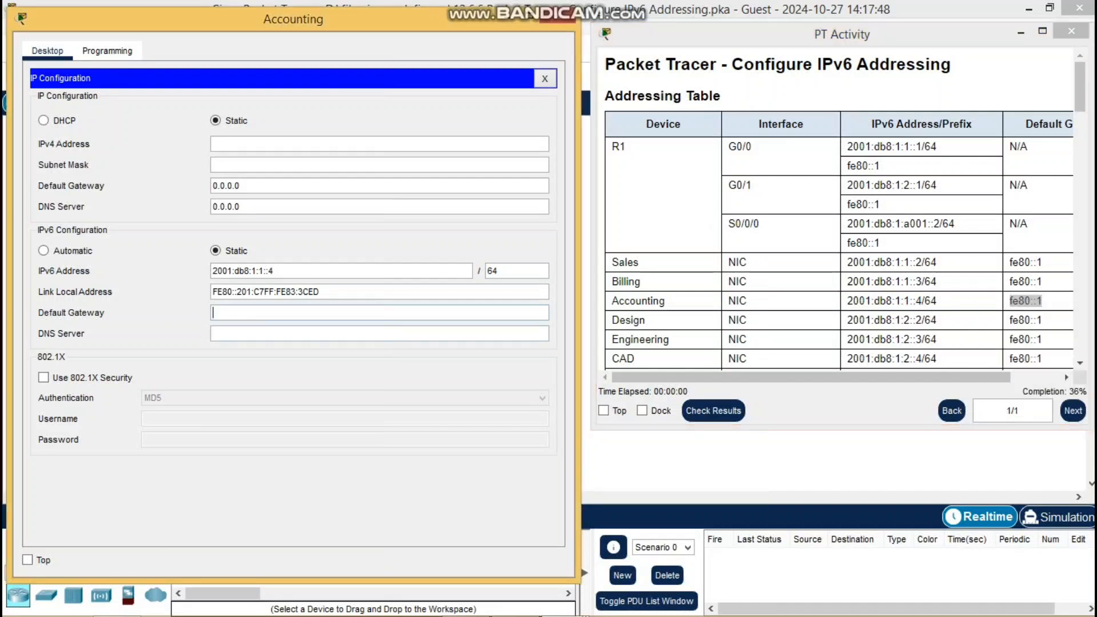
key(ctrl+v)
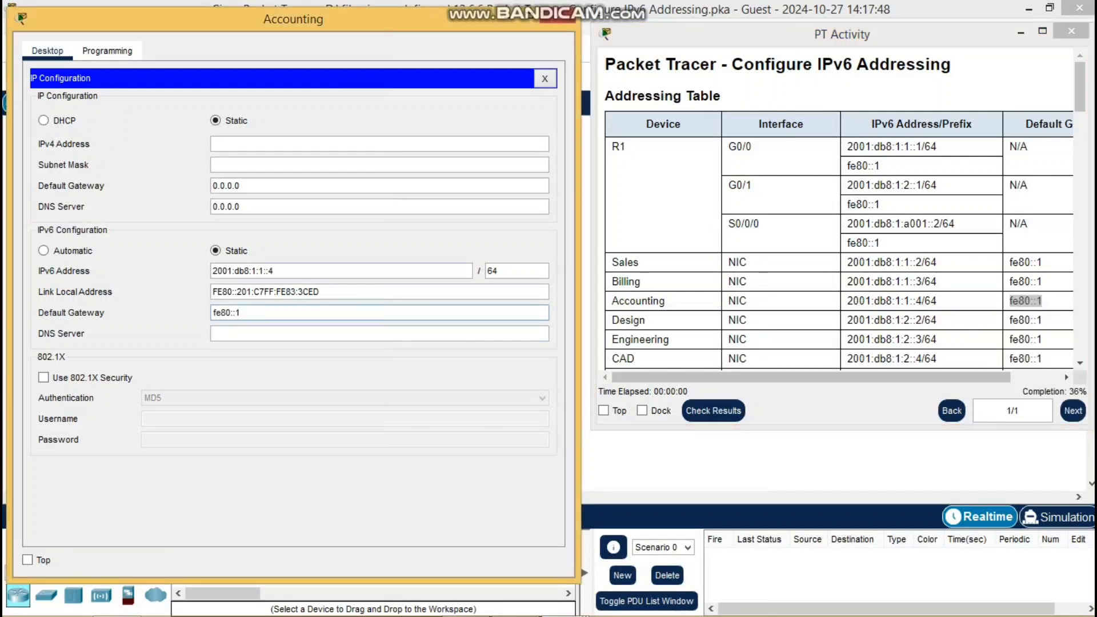
click(557, 19)
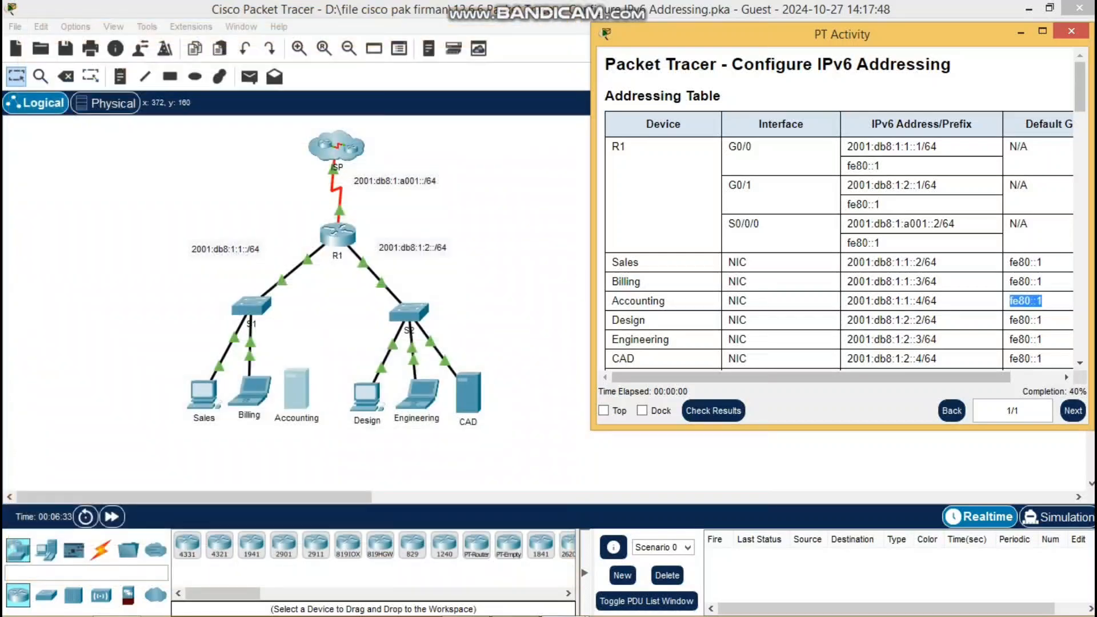
Open the Sales PC's IP Configuration and show the Addressing Table beside it
click(208, 396)
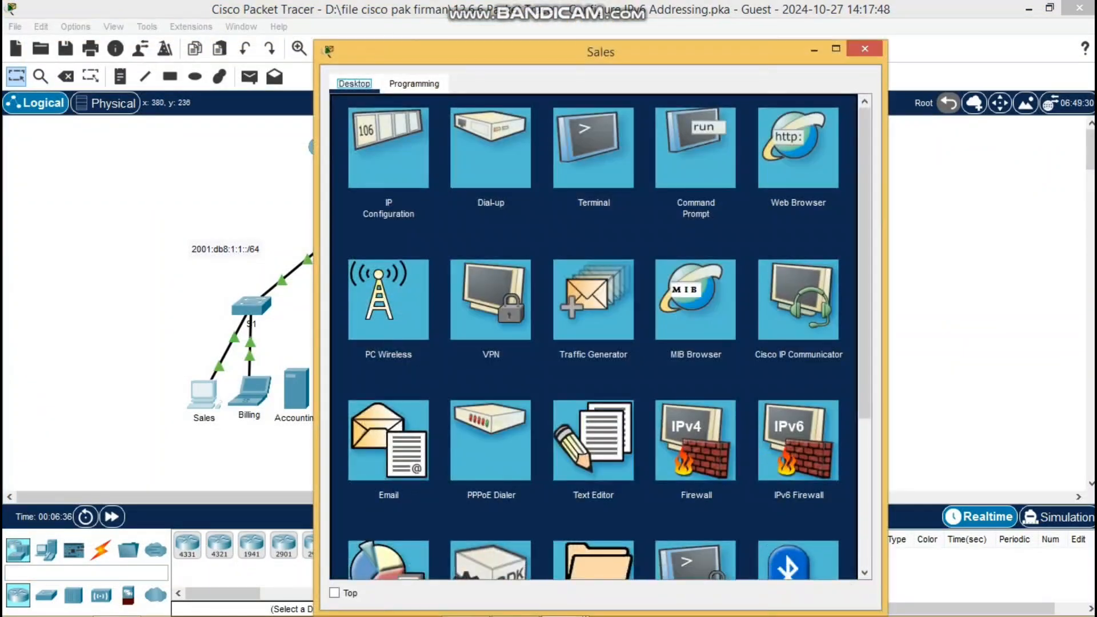
drag(531, 49, 224, 14)
click(86, 108)
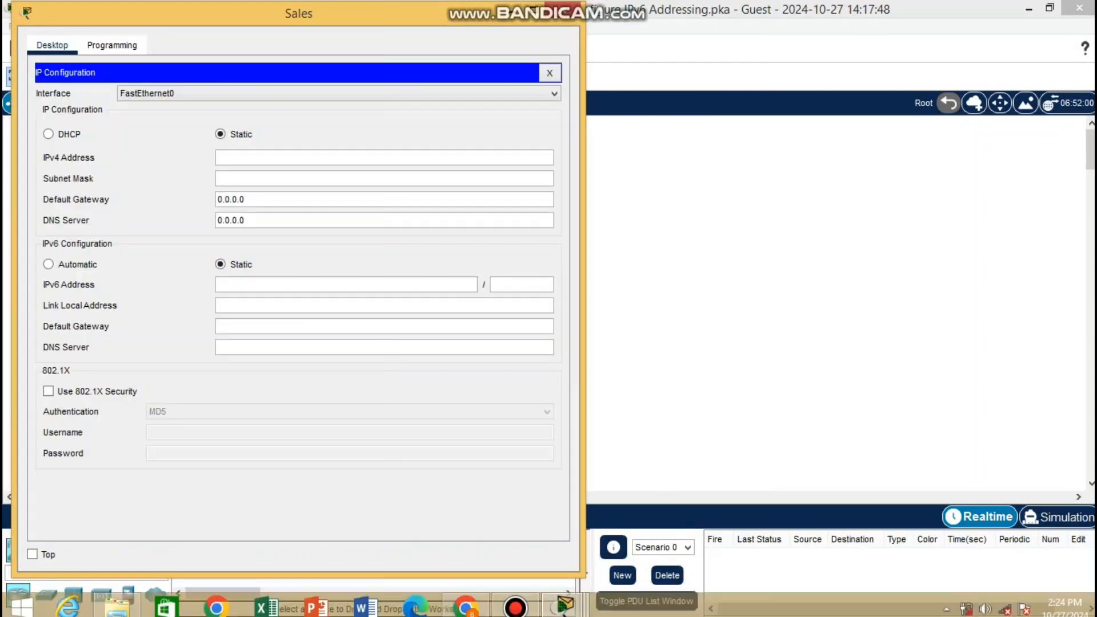
mouse_move(565, 600)
click(565, 517)
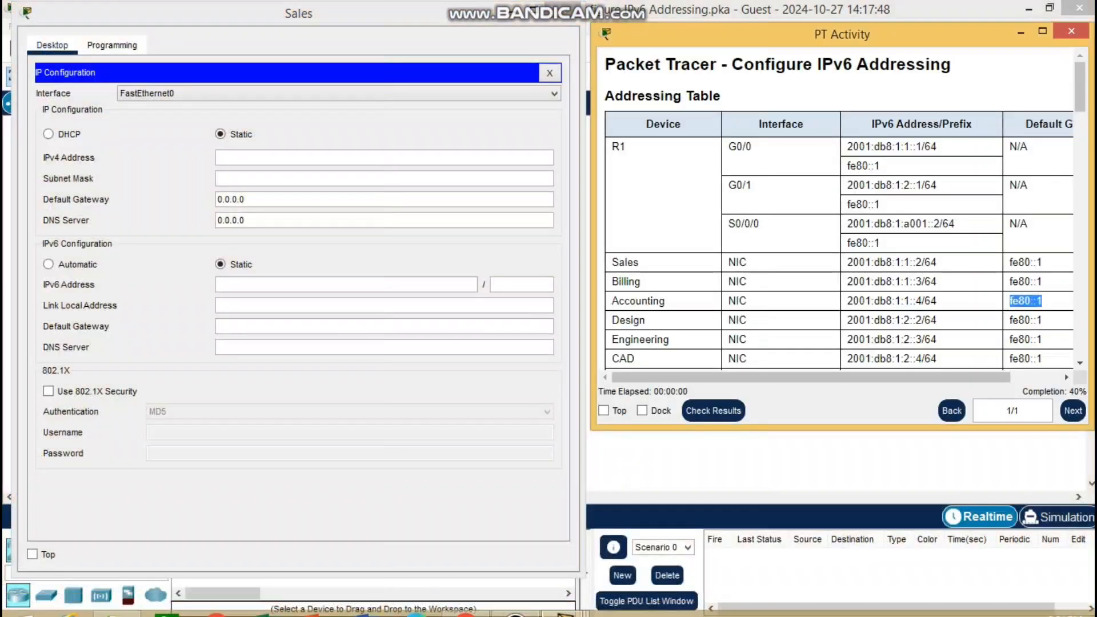
Set the Sales PC's IPv6 address to 2001:db8:1:1::2 with prefix length 64, copying the address from the Addressing Table
drag(847, 262, 916, 262)
right_click(914, 264)
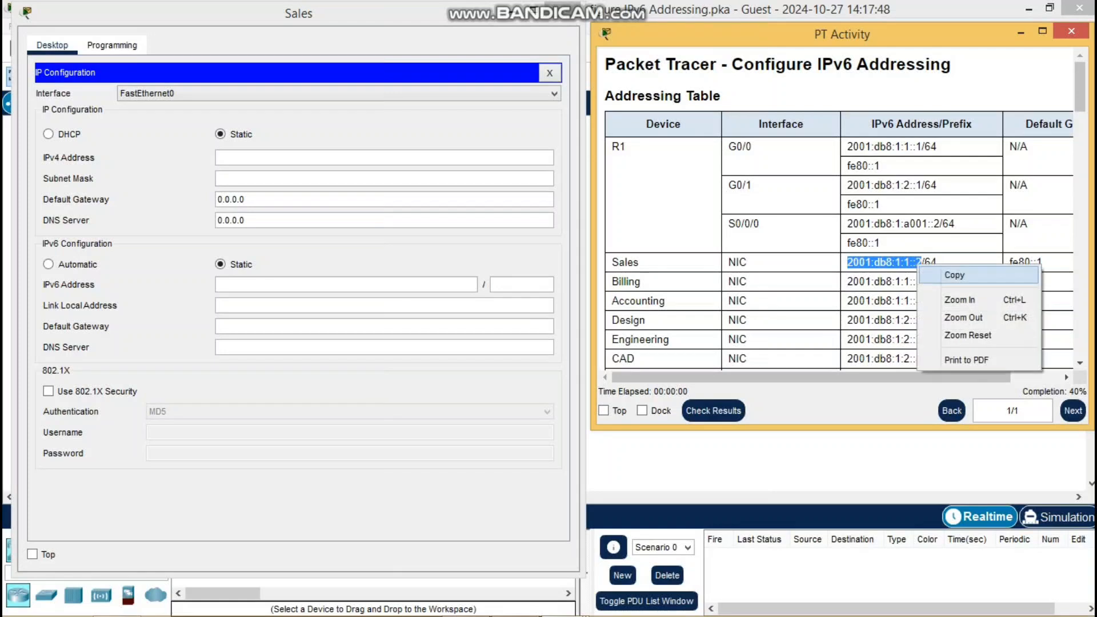
click(946, 275)
click(366, 284)
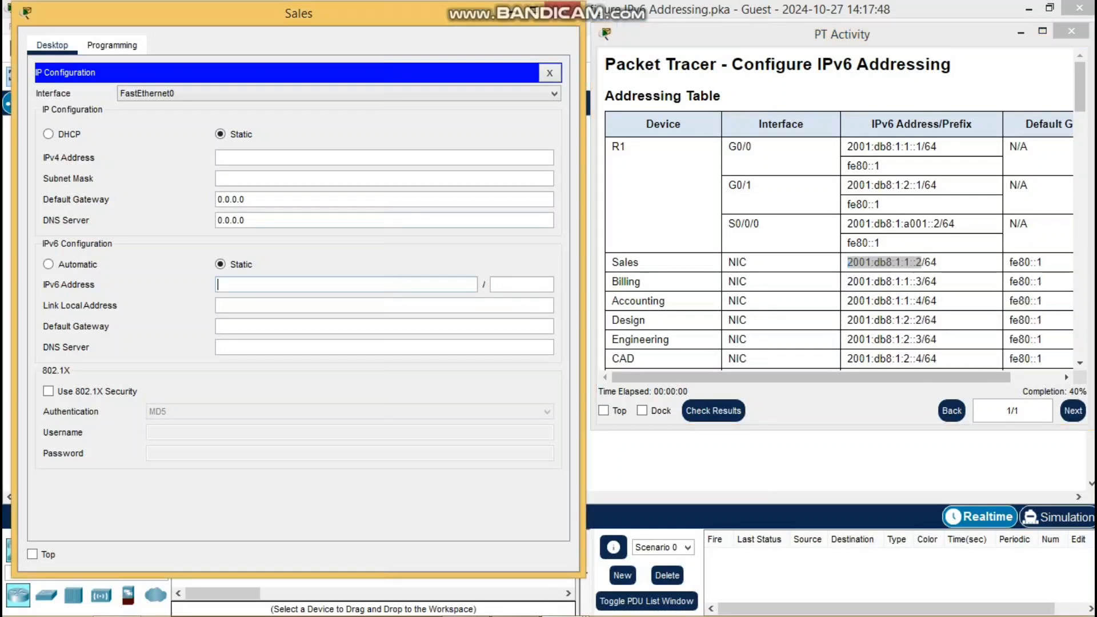
key(ctrl+v)
click(521, 284)
text(64)
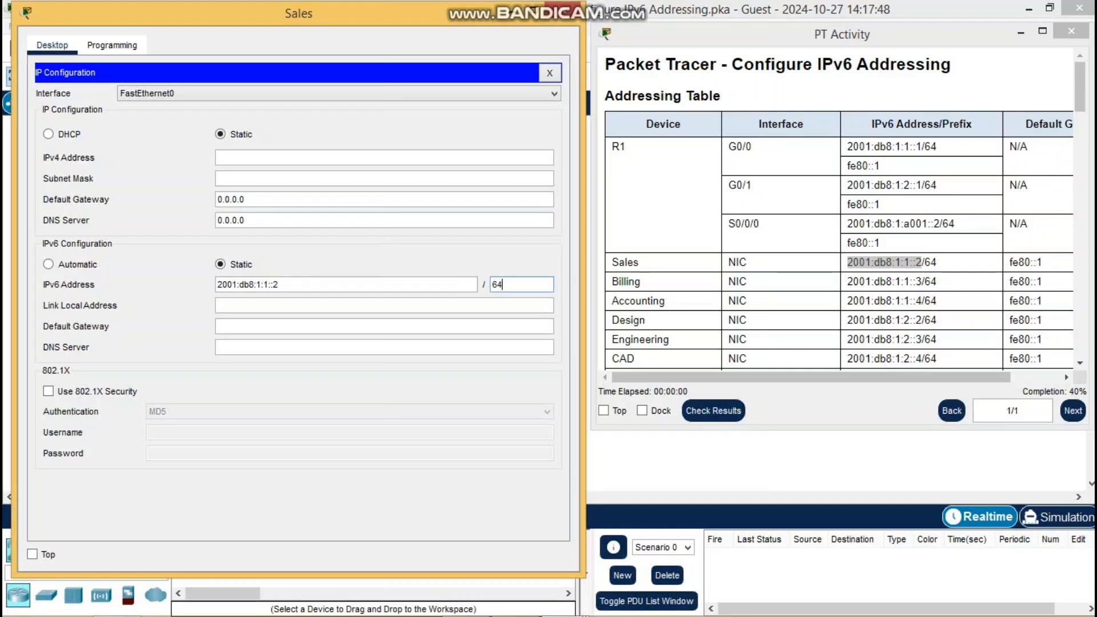
Set the Sales PC's IPv6 default gateway to fe80::1 from the Addressing Table and close its window
drag(1012, 262, 1042, 263)
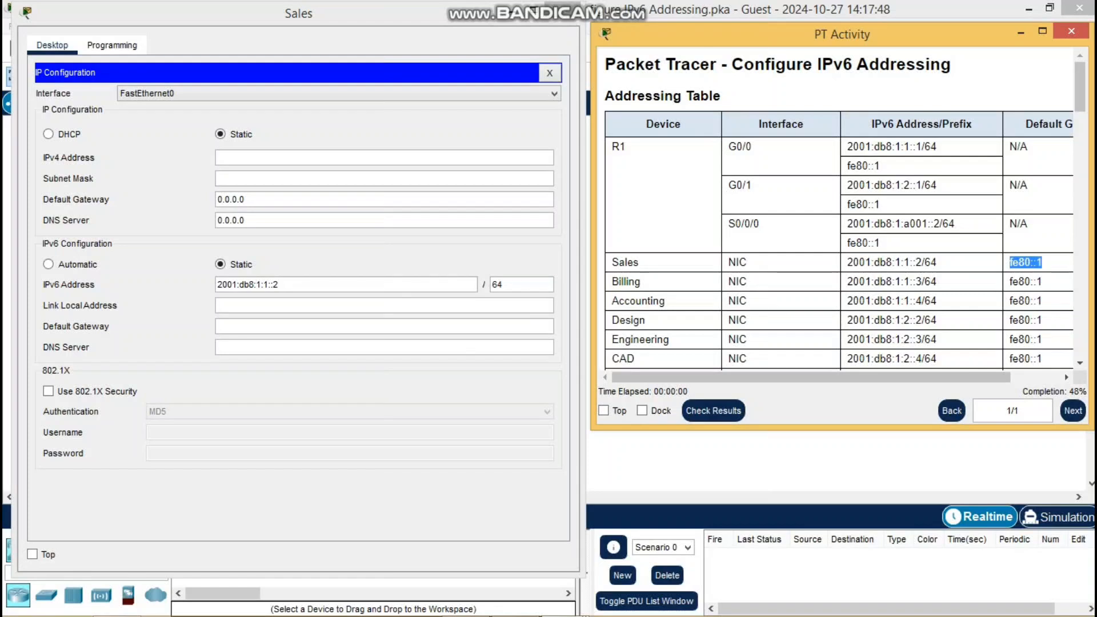
right_click(1041, 263)
click(1012, 275)
click(365, 326)
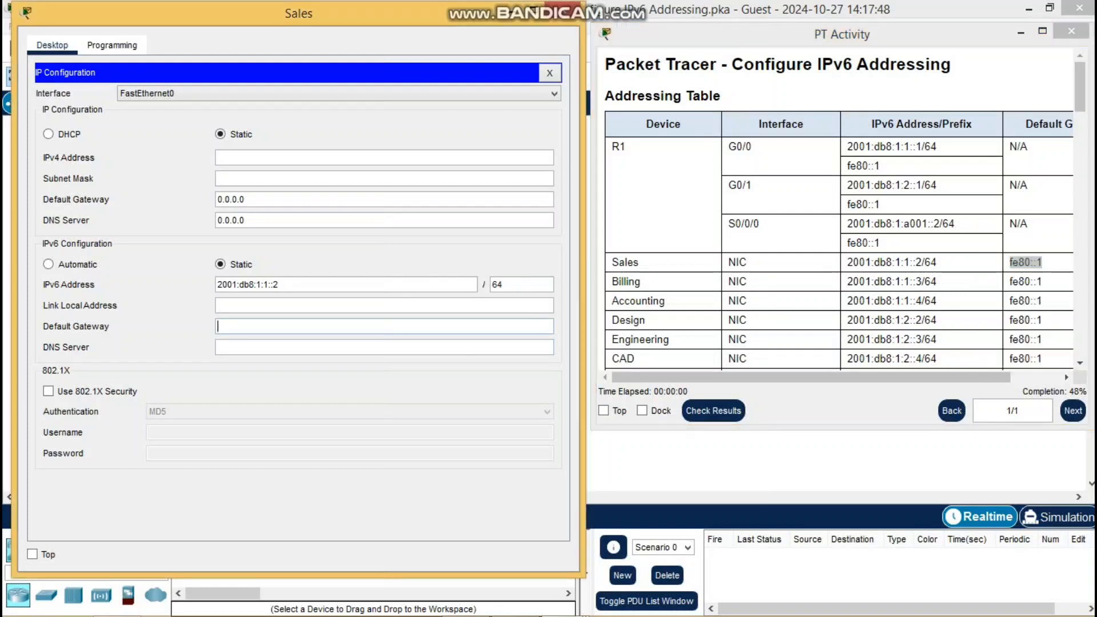
key(ctrl+v)
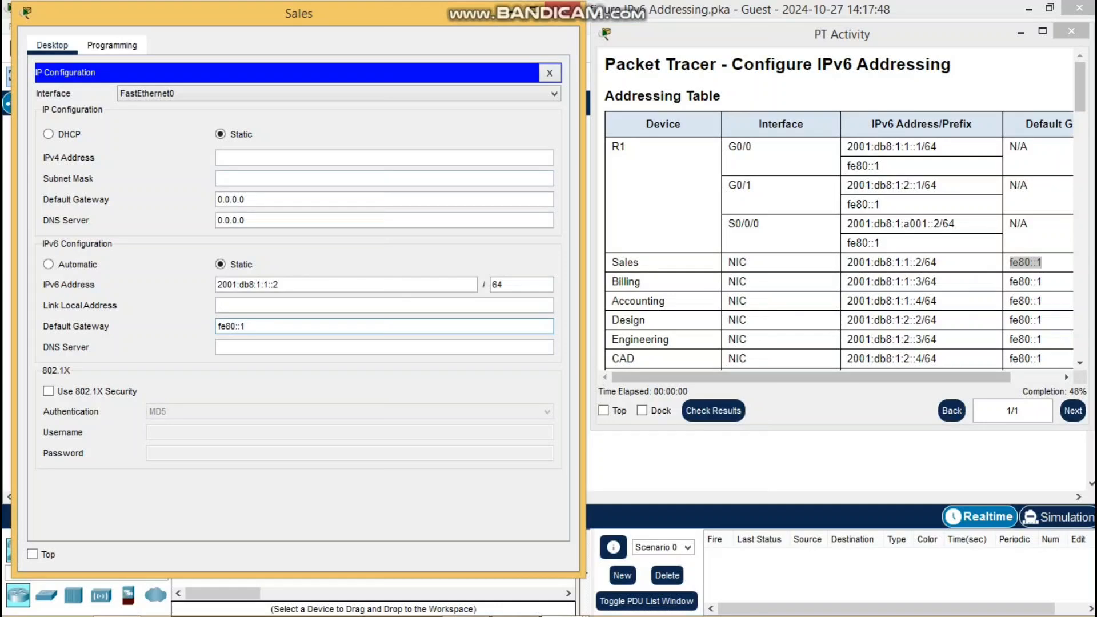
click(562, 9)
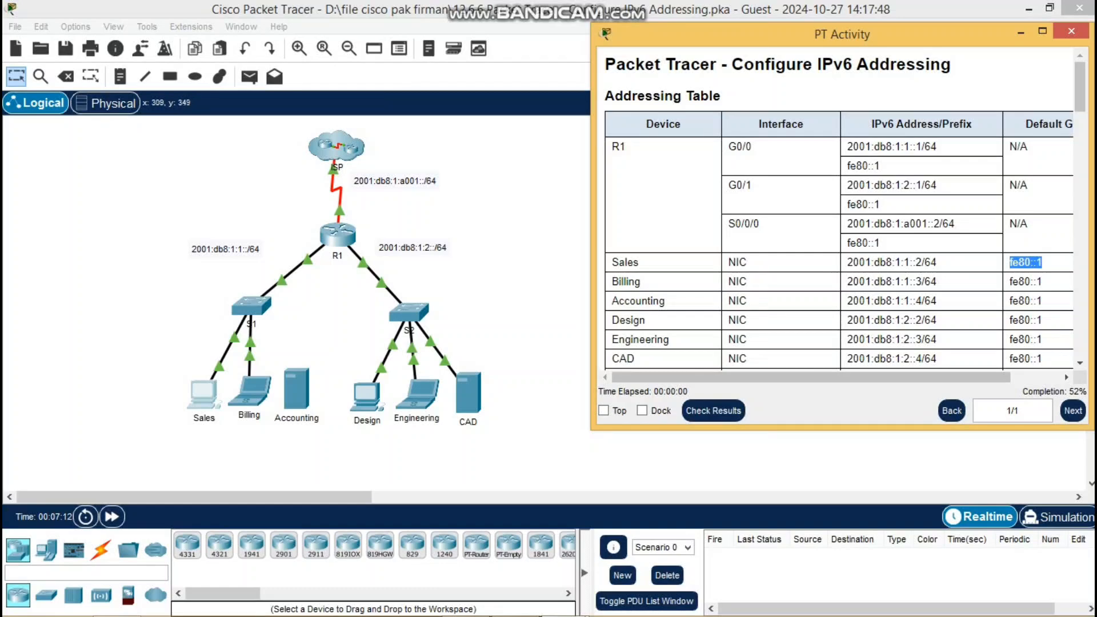
Open the Billing laptop's IP Configuration and show the activity's Addressing Table beside it
click(242, 394)
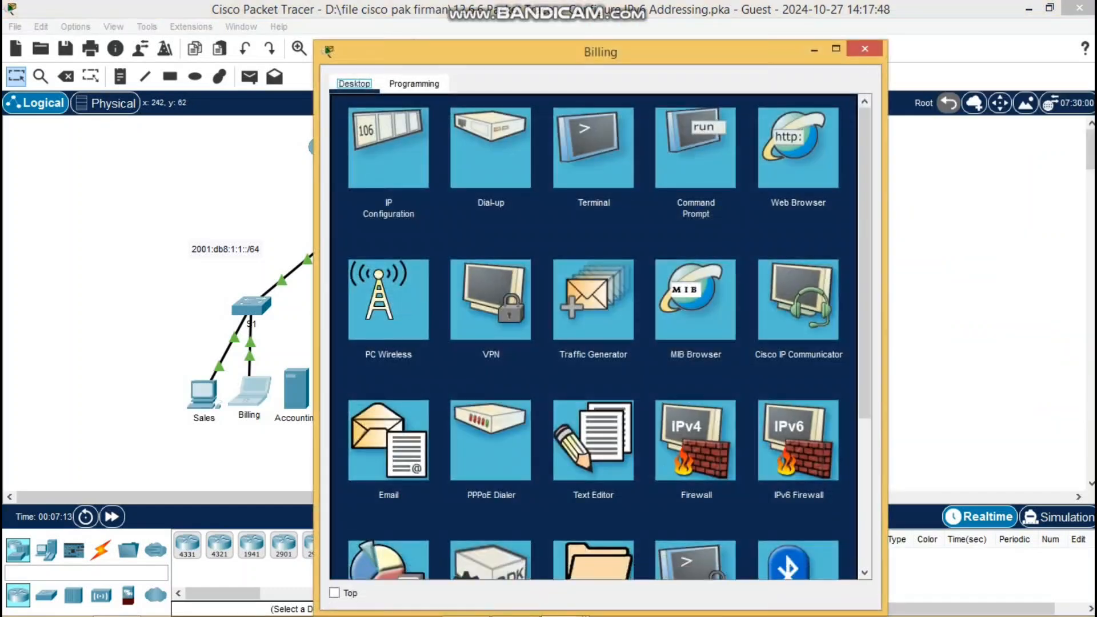
click(490, 153)
drag(457, 51, 151, 19)
click(564, 602)
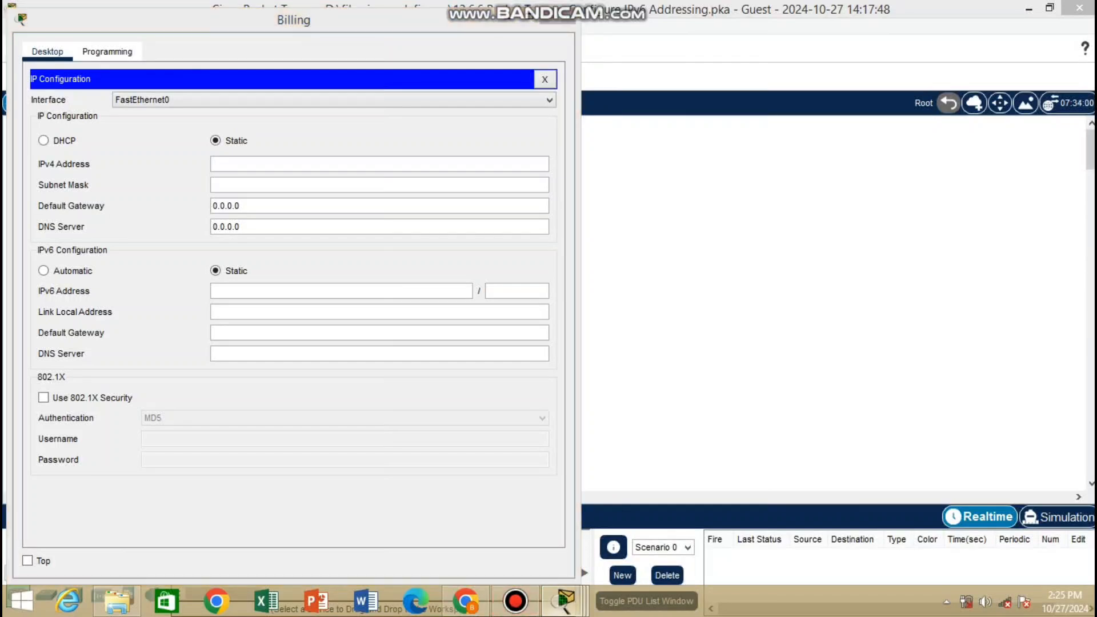
click(565, 514)
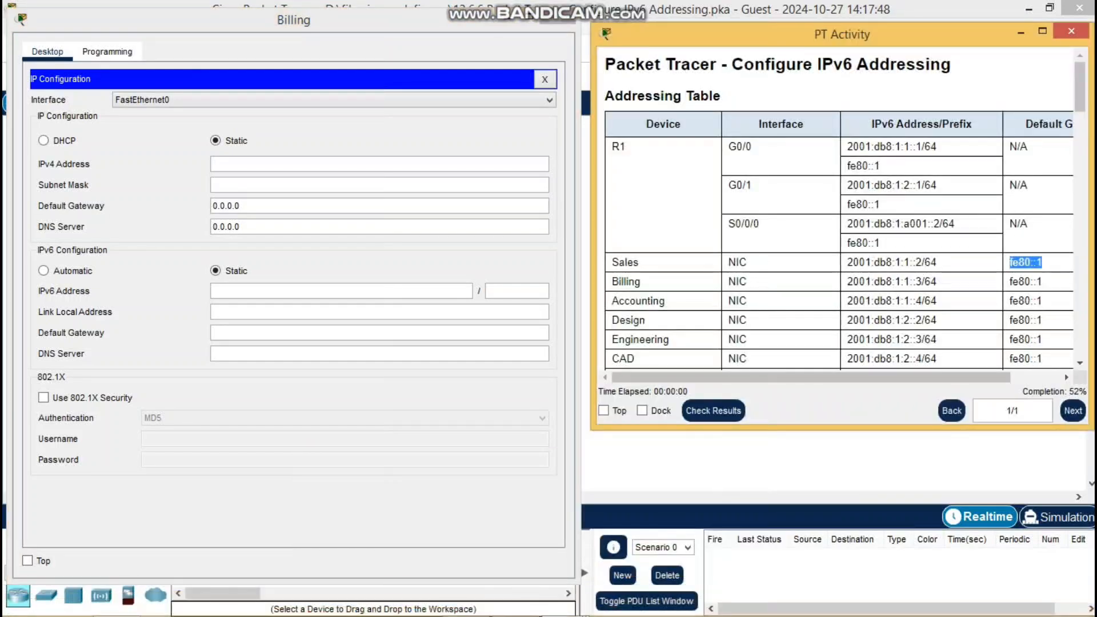
Set Billing's IPv6 address to 2001:db8:1:1::3 with prefix length 64, copying the address from the Addressing Table
drag(846, 281, 921, 282)
right_click(917, 282)
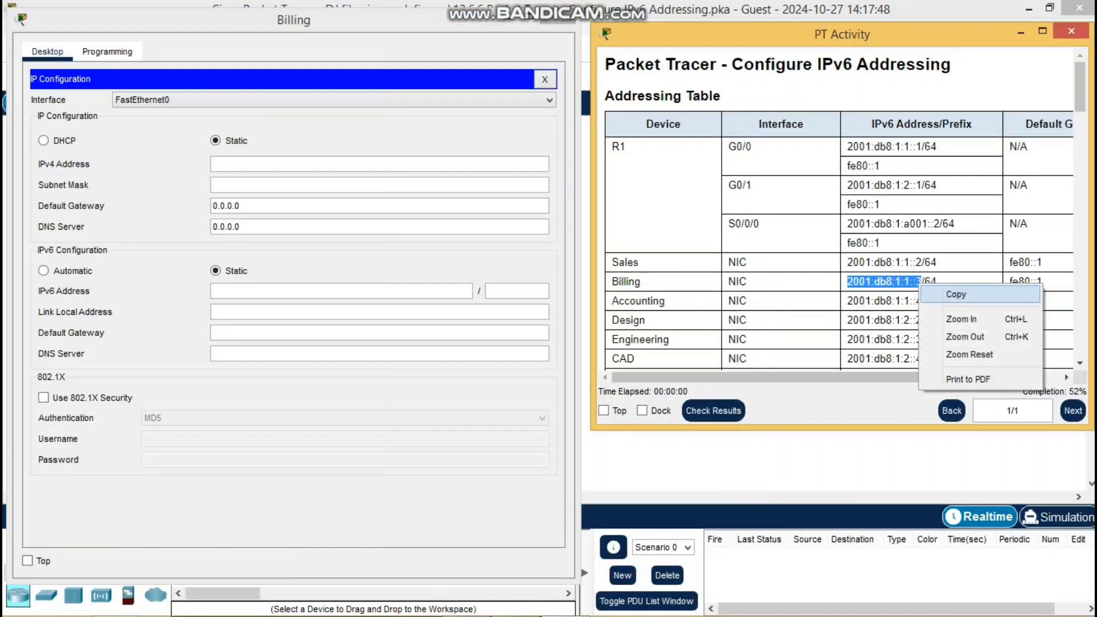
click(956, 295)
click(341, 291)
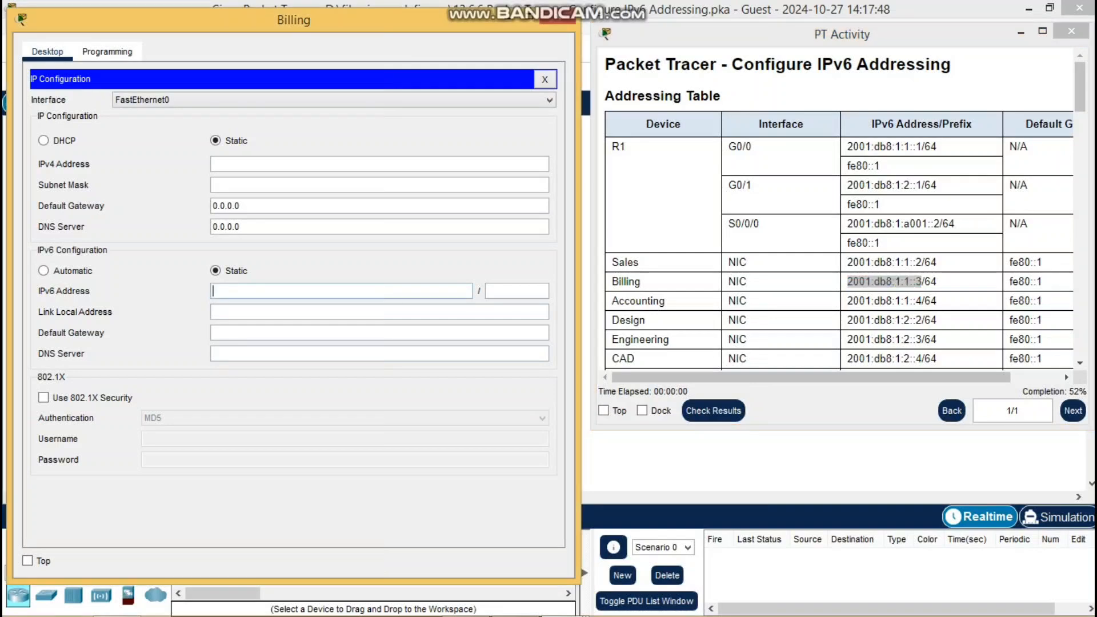
key(ctrl+v)
key(Tab)
Set Billing's IPv6 default gateway to fe80::1 from the Addressing Table and close the laptop's window
click(1010, 282)
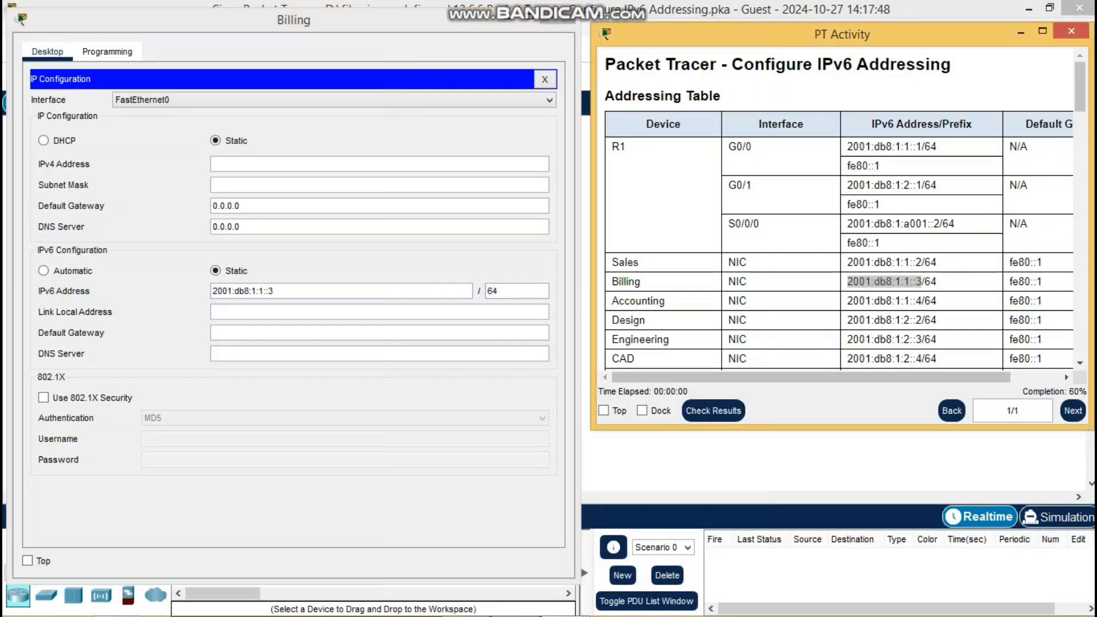
drag(1010, 282, 1044, 282)
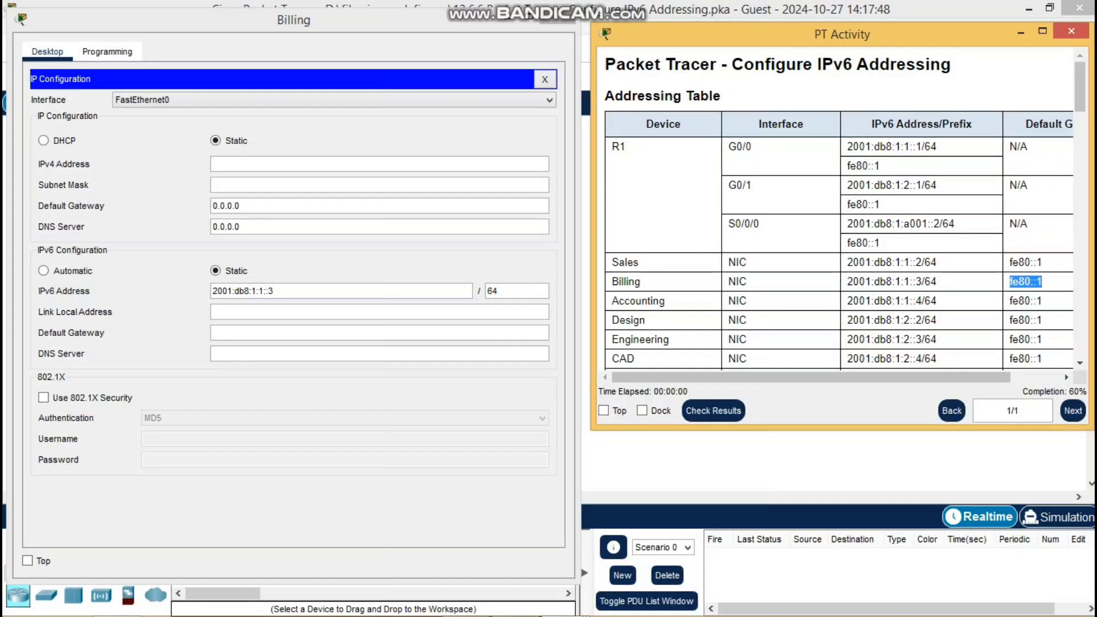
right_click(1025, 281)
click(1011, 289)
click(380, 333)
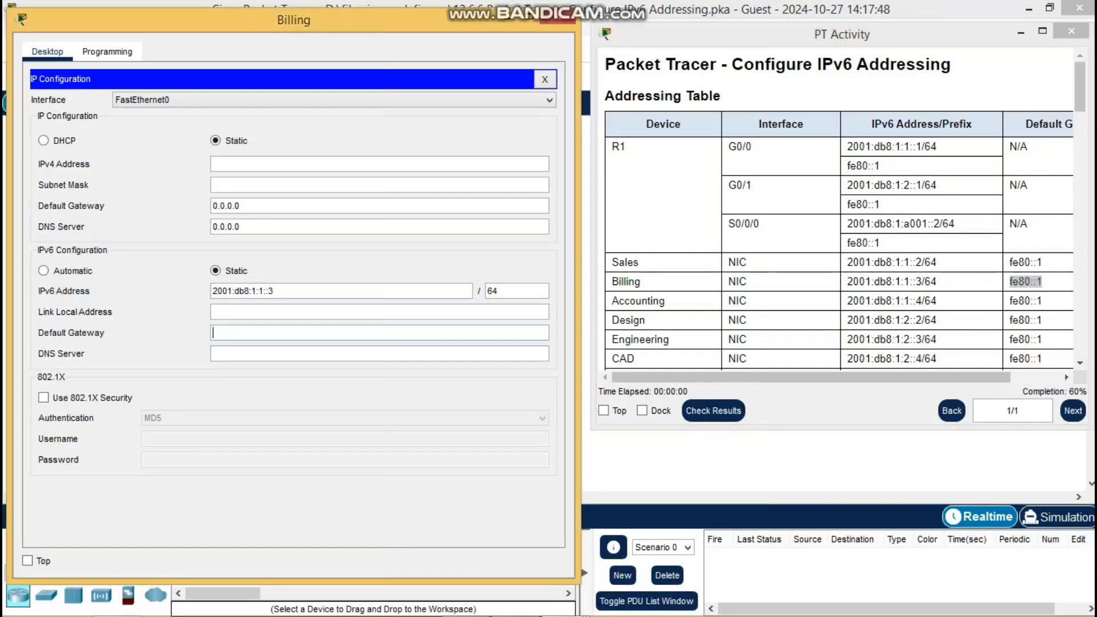
key(ctrl+v)
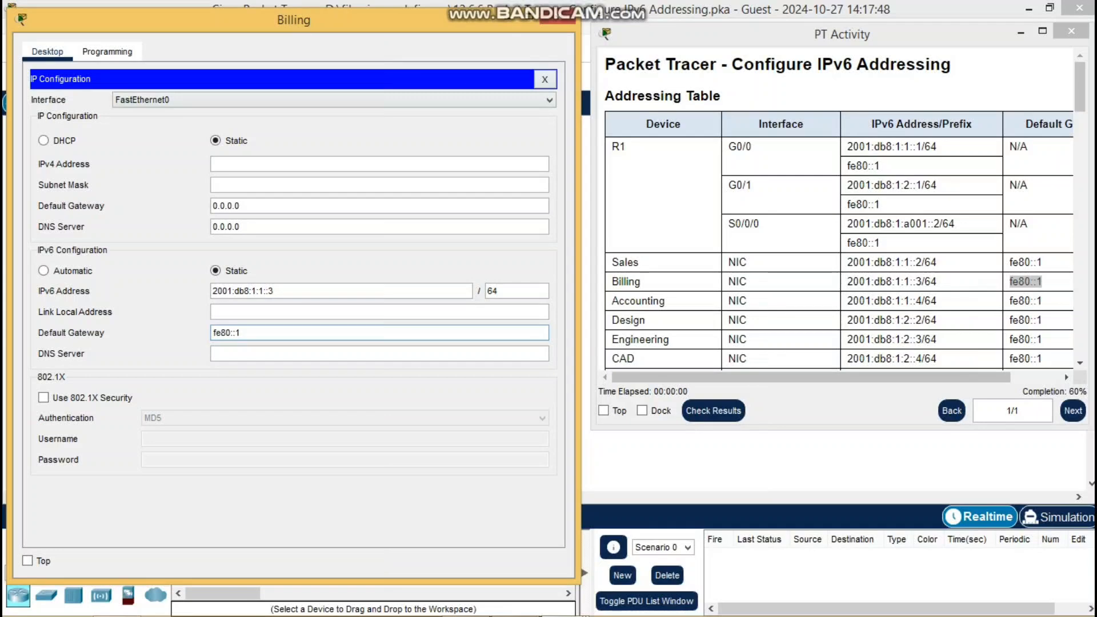
click(558, 17)
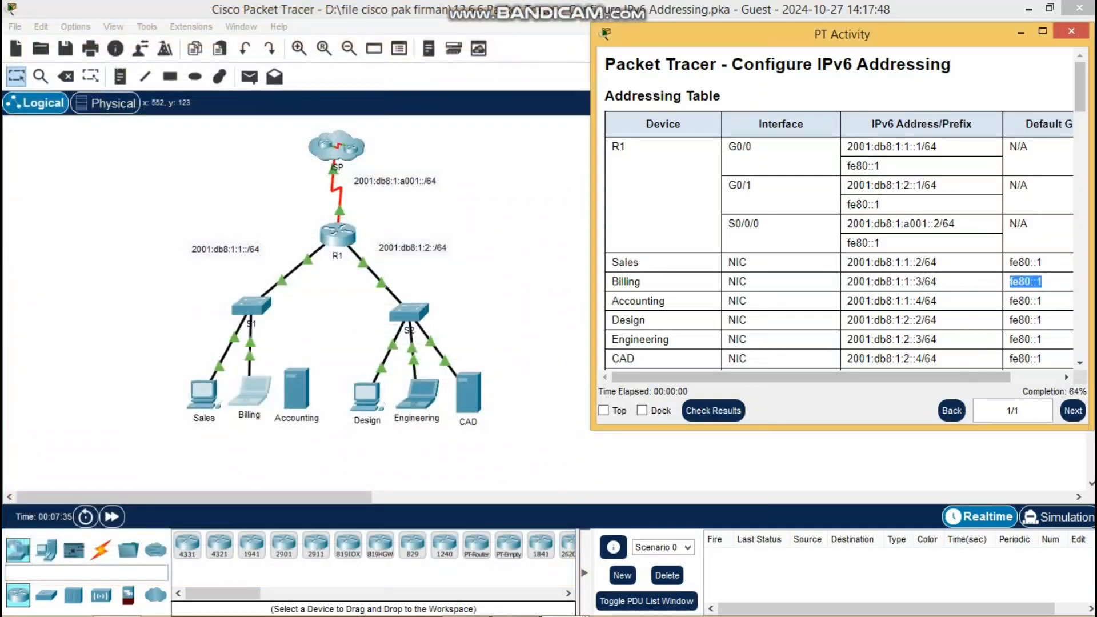
Open the Design PC's IP Configuration and show the activity's Addressing Table beside it
click(359, 402)
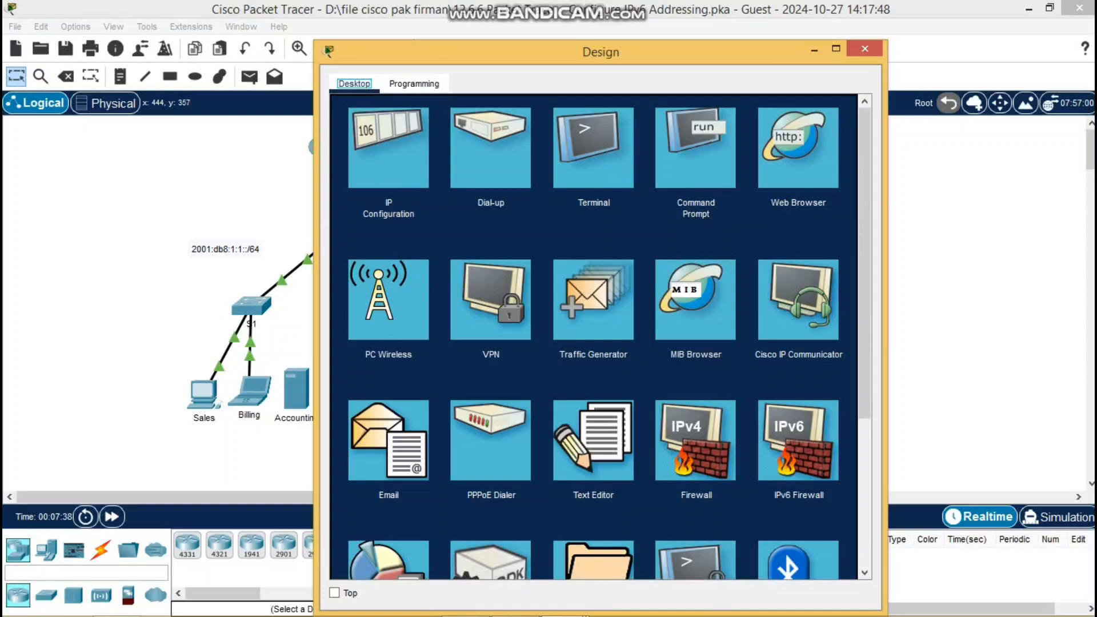
drag(514, 50, 188, 13)
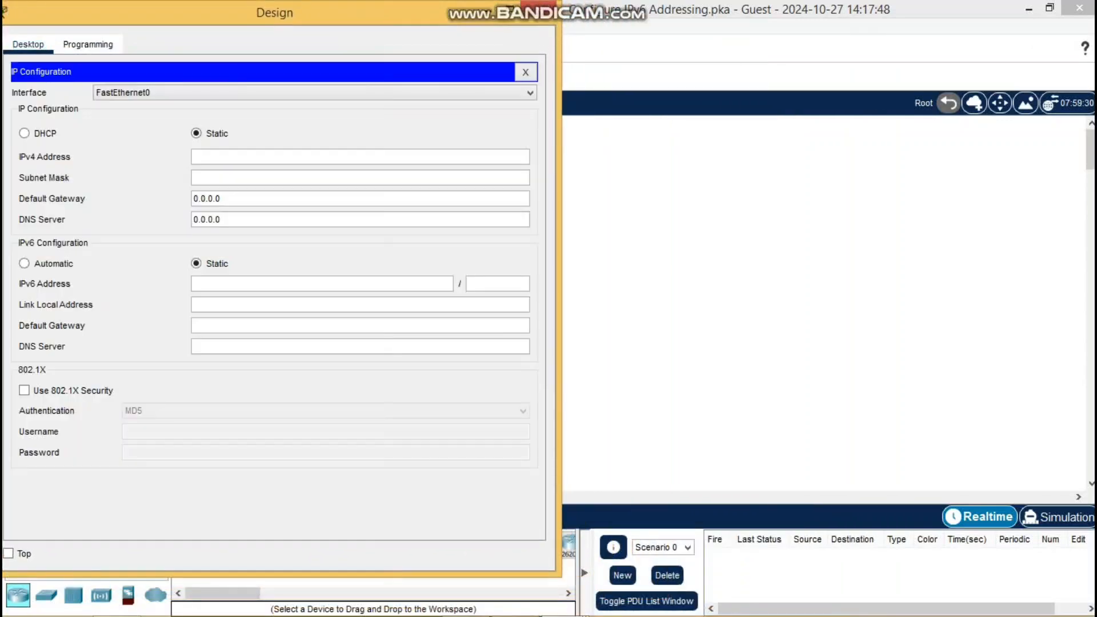
click(63, 108)
mouse_move(564, 600)
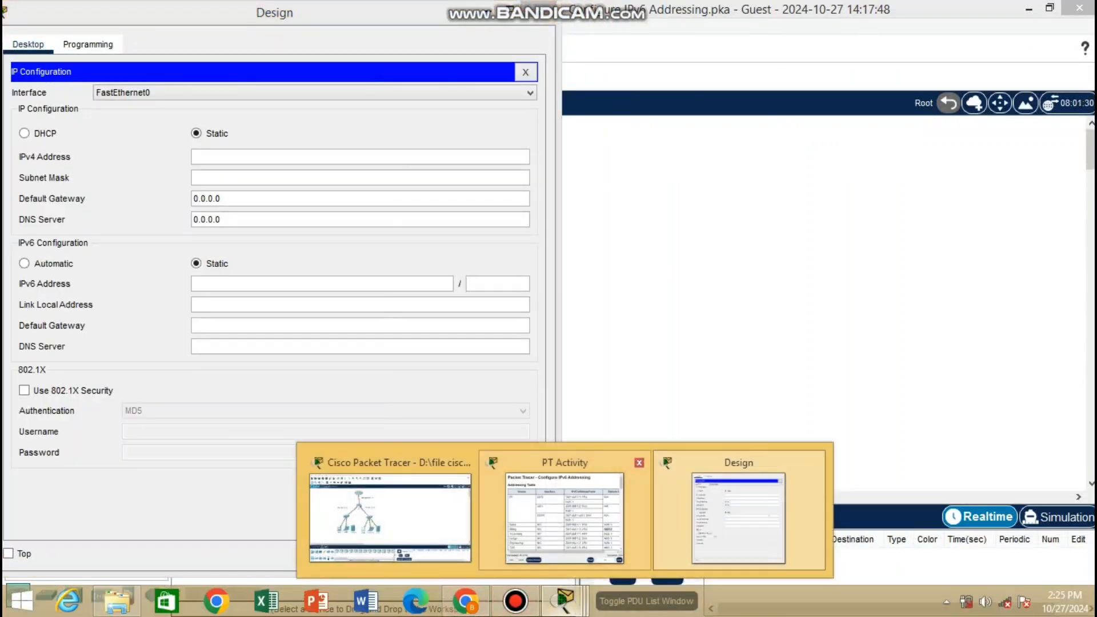
click(544, 506)
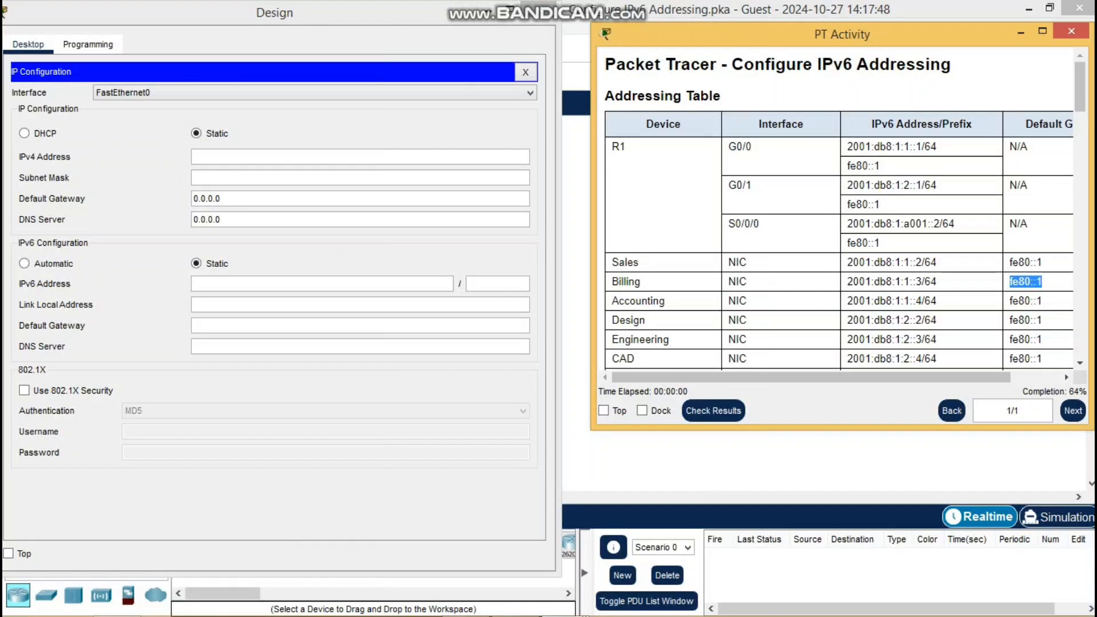
Set Design's IPv6 address to 2001:db8:1:2::2 with prefix length 64, copying the address from the Addressing Table
drag(847, 320, 922, 320)
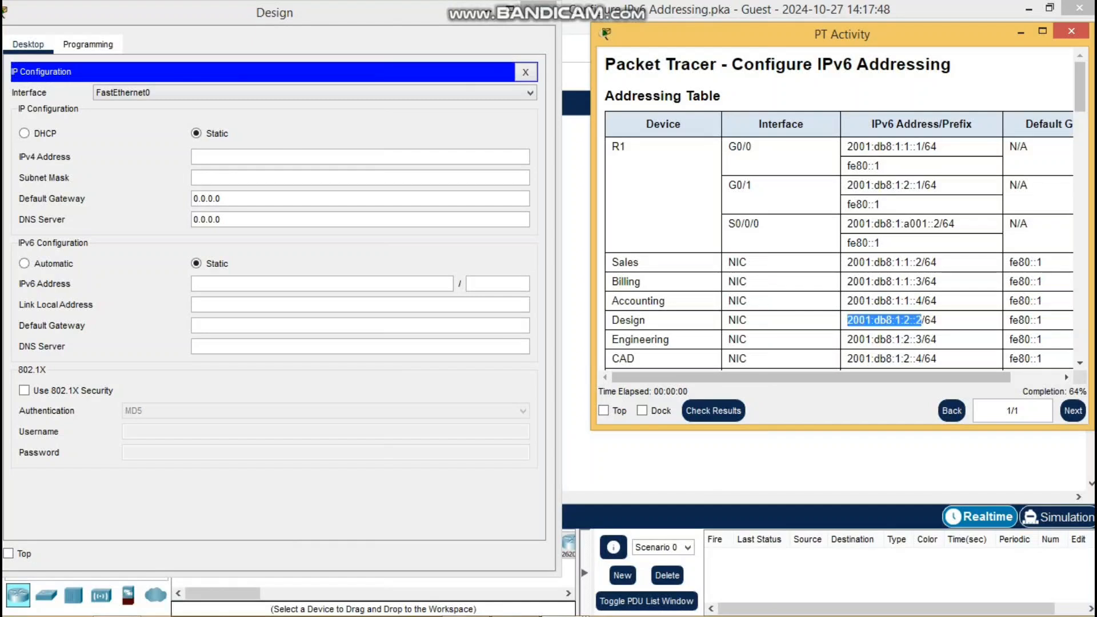
right_click(920, 320)
click(954, 331)
click(194, 283)
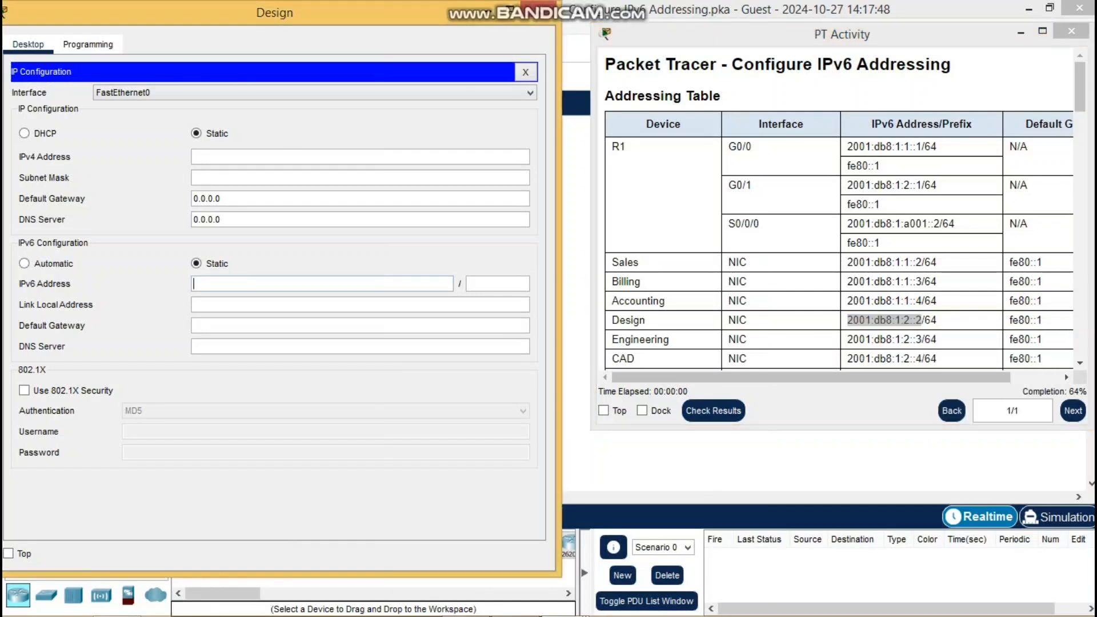
key(ctrl+v)
click(485, 284)
text(64)
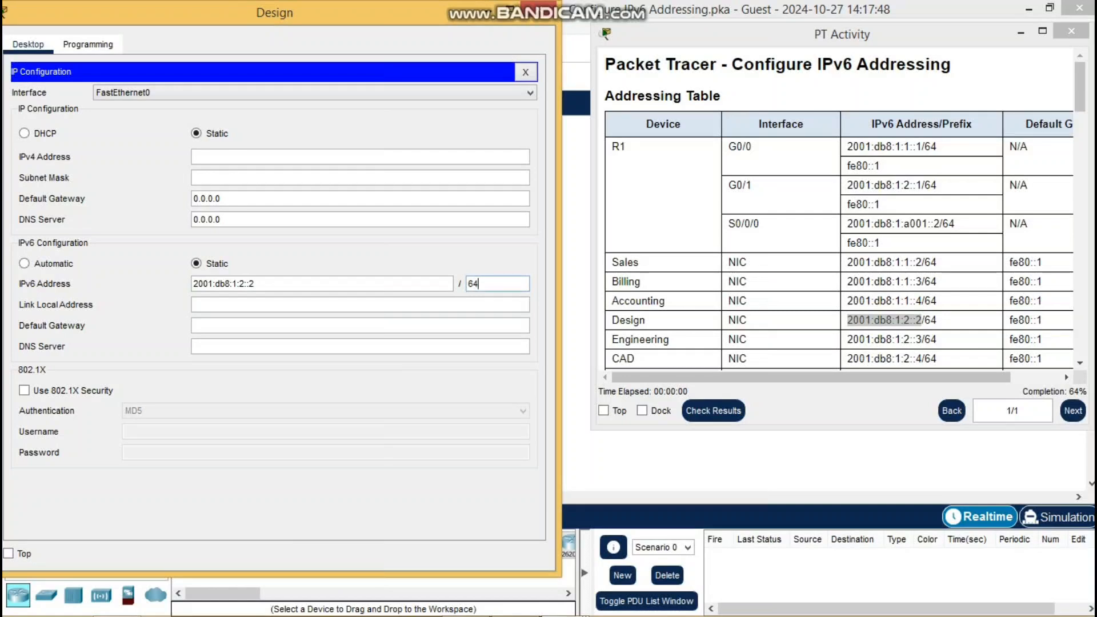
Set Design's IPv6 default gateway to fe80::1 from the Addressing Table and close the PC's window
drag(1010, 320, 1043, 321)
right_click(1026, 320)
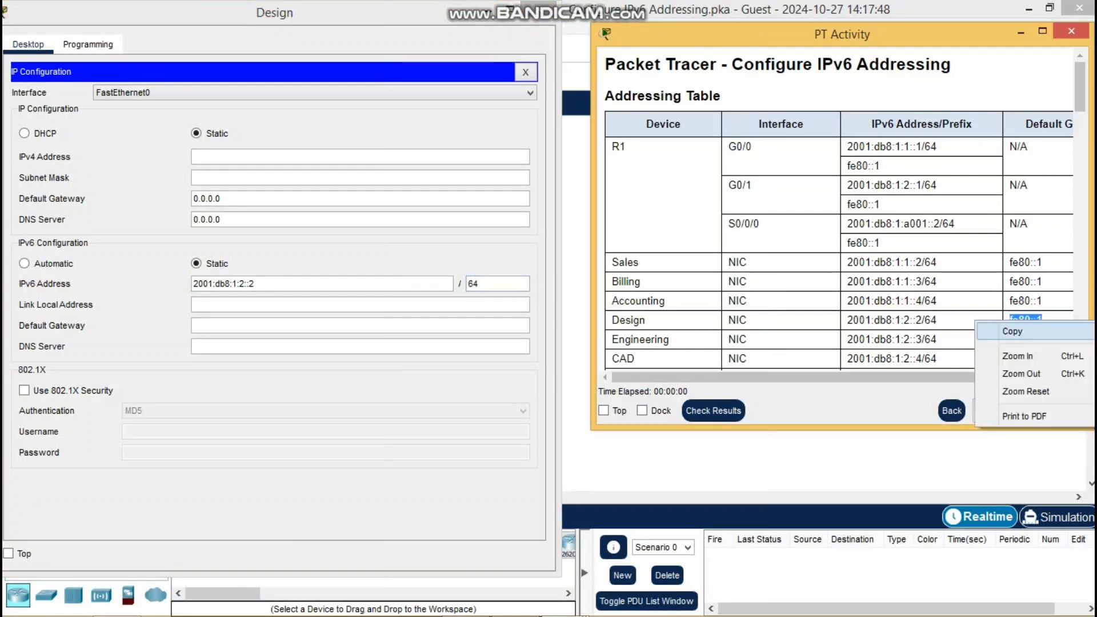
click(985, 329)
click(360, 325)
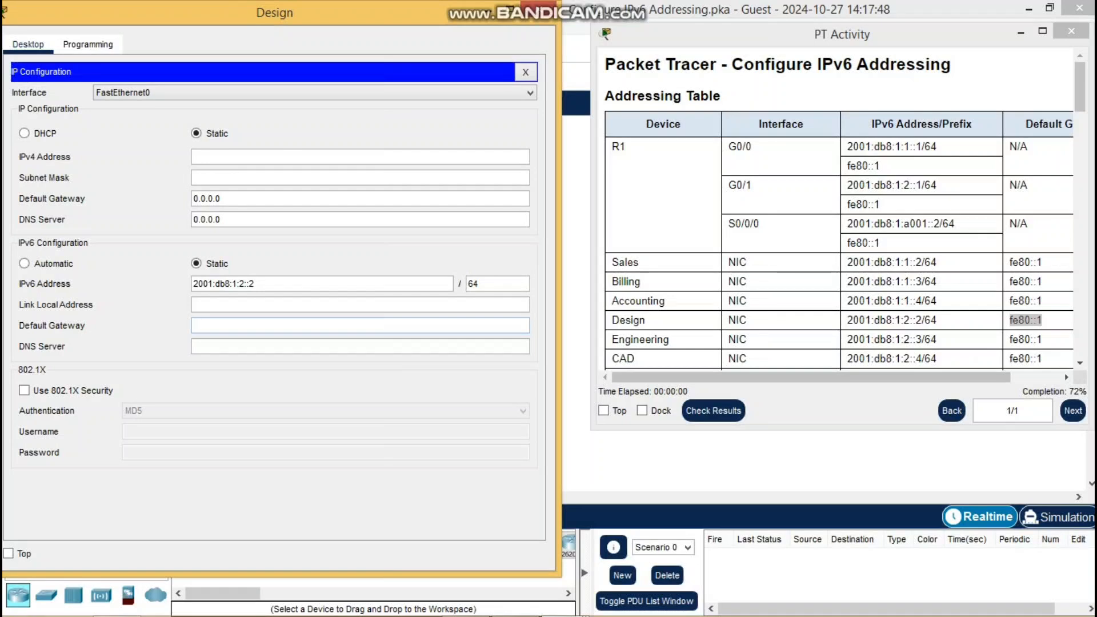
key(ctrl+v)
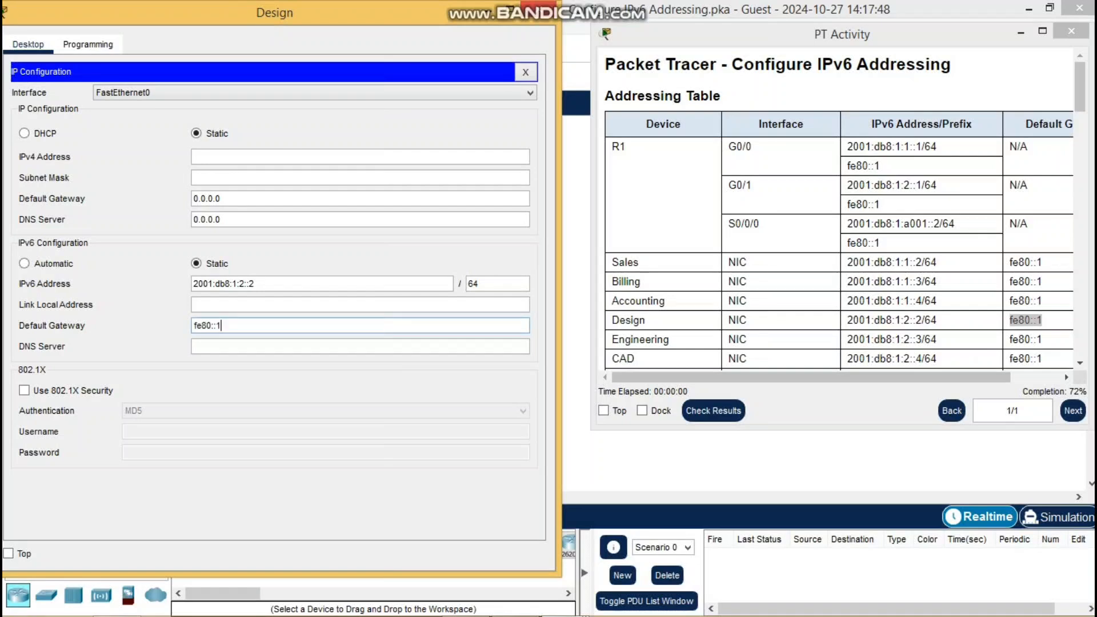
click(552, 13)
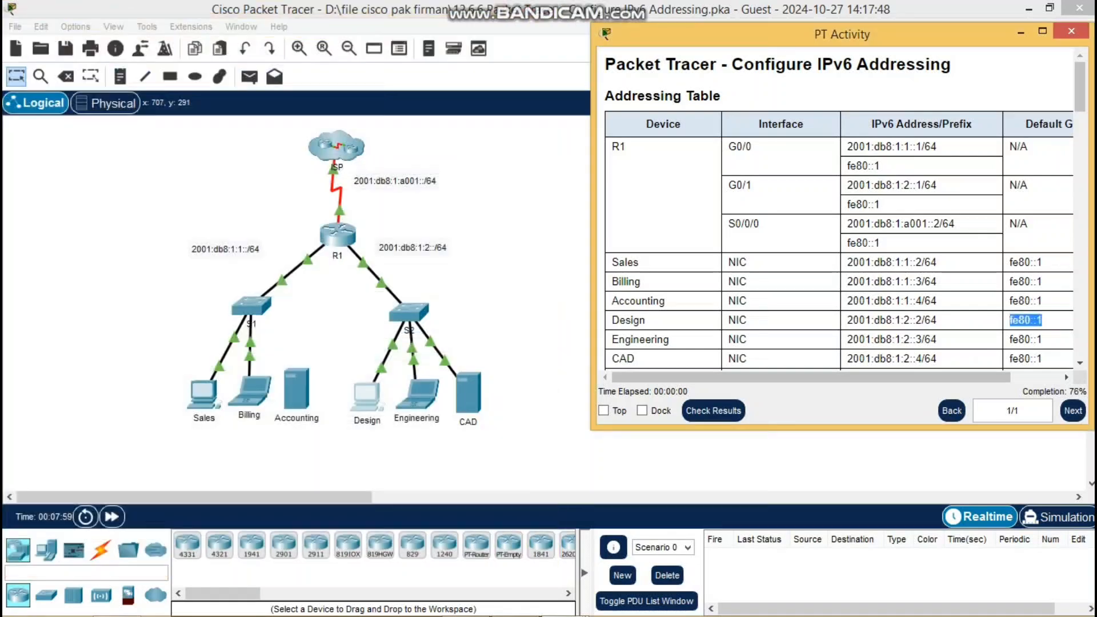
Open the Engineering laptop's IP Configuration and show the activity's Addressing Table beside it
click(416, 393)
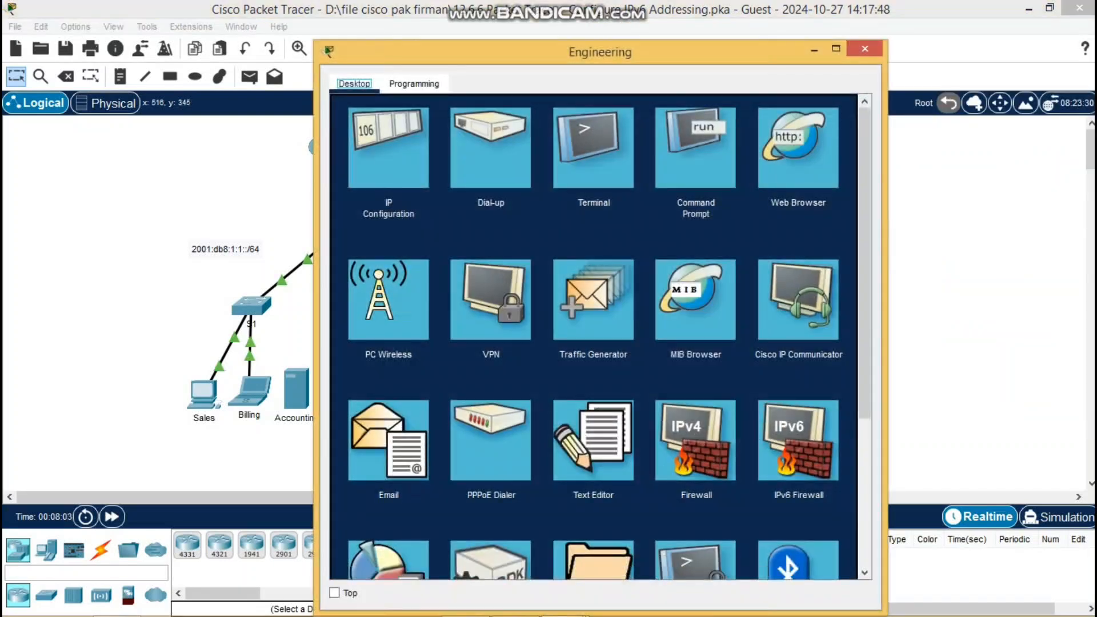
drag(468, 52, 166, 14)
click(86, 110)
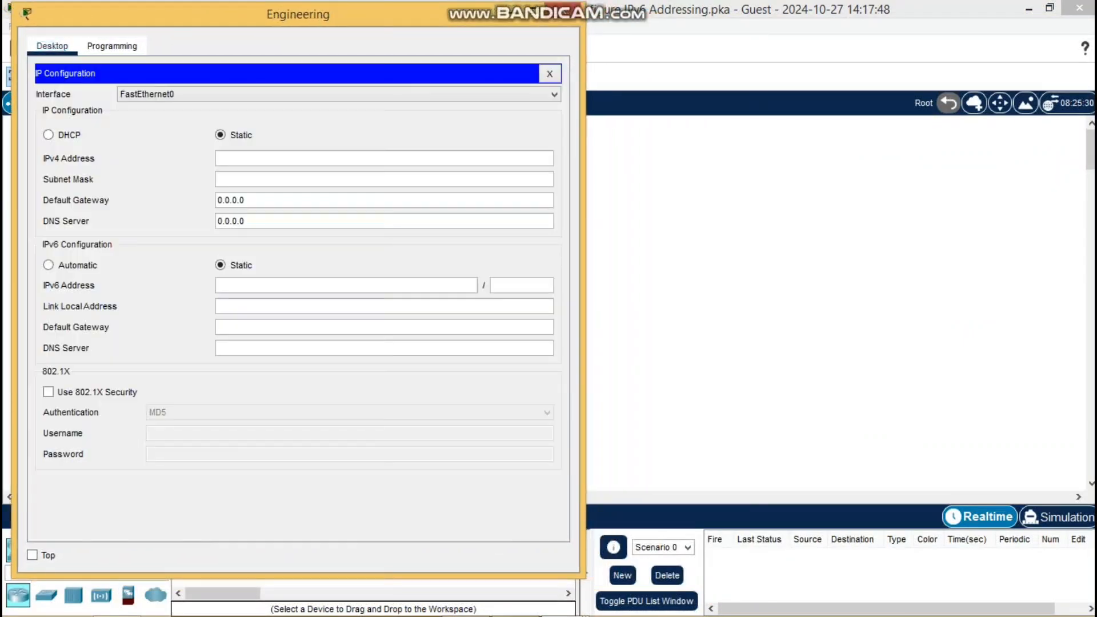
click(570, 517)
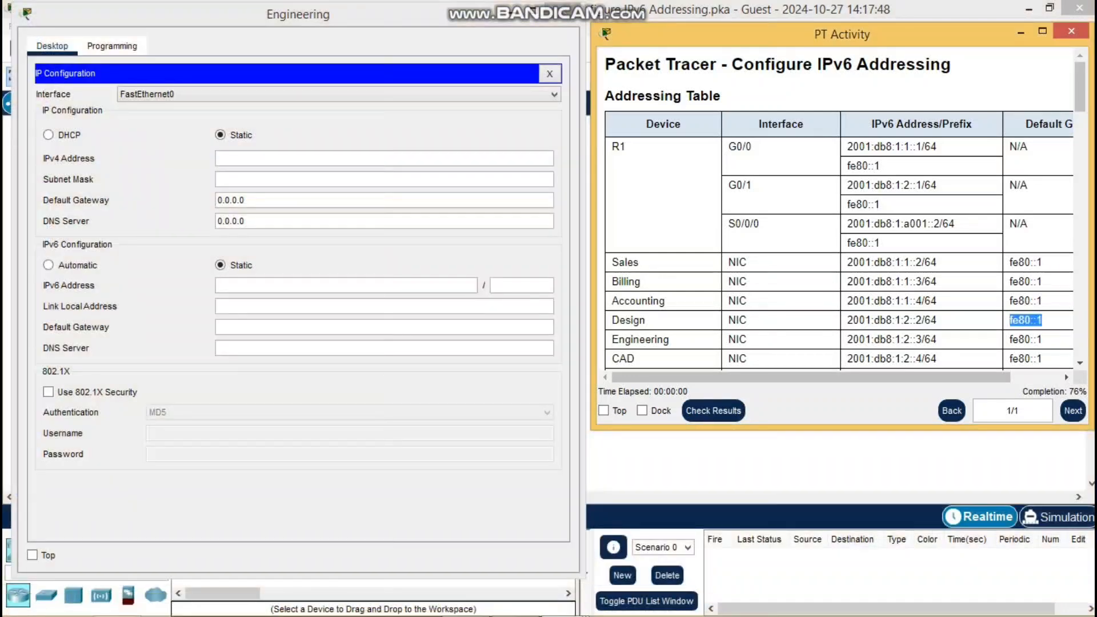
Set Engineering's IPv6 address to 2001:db8:1:2::3 with prefix length 64, copying the address from the Addressing Table
drag(847, 339, 916, 339)
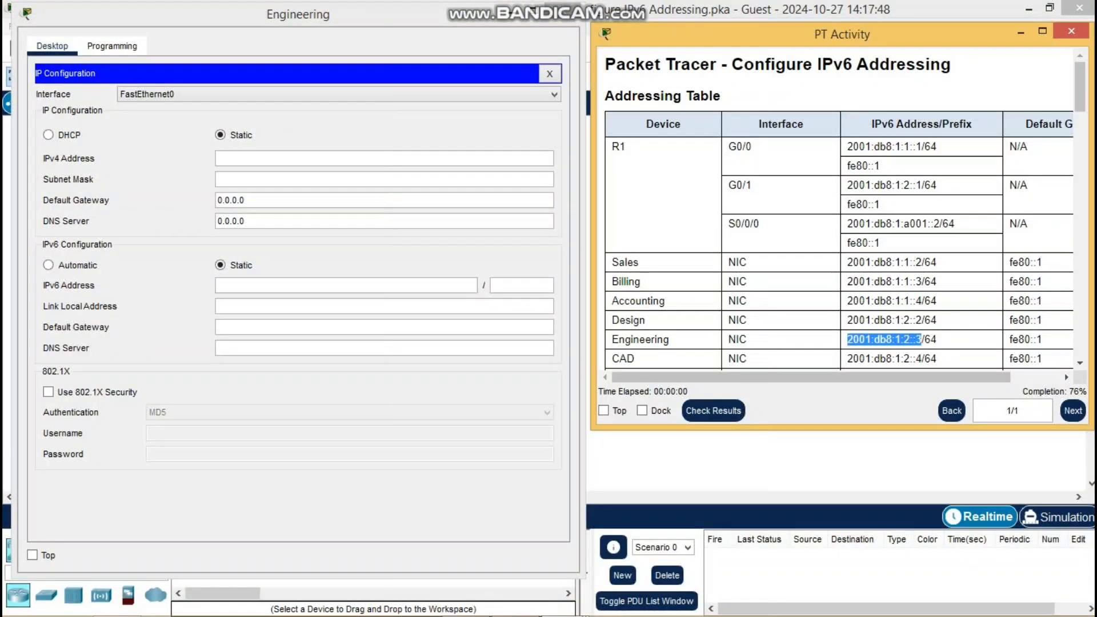
right_click(913, 339)
click(951, 350)
click(346, 286)
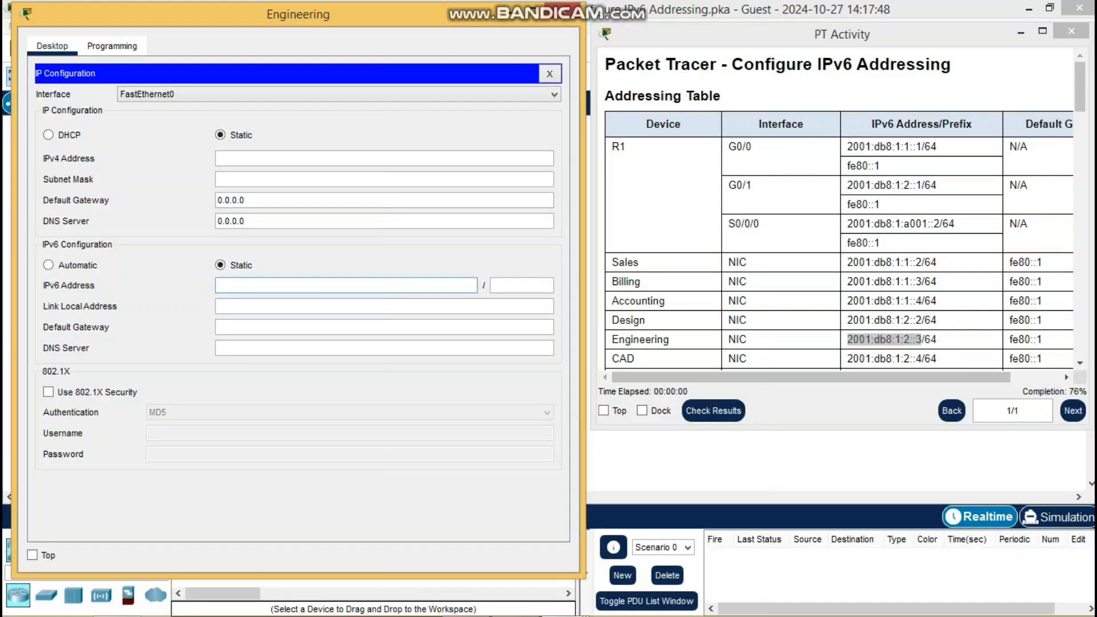
key(ctrl+v)
click(521, 286)
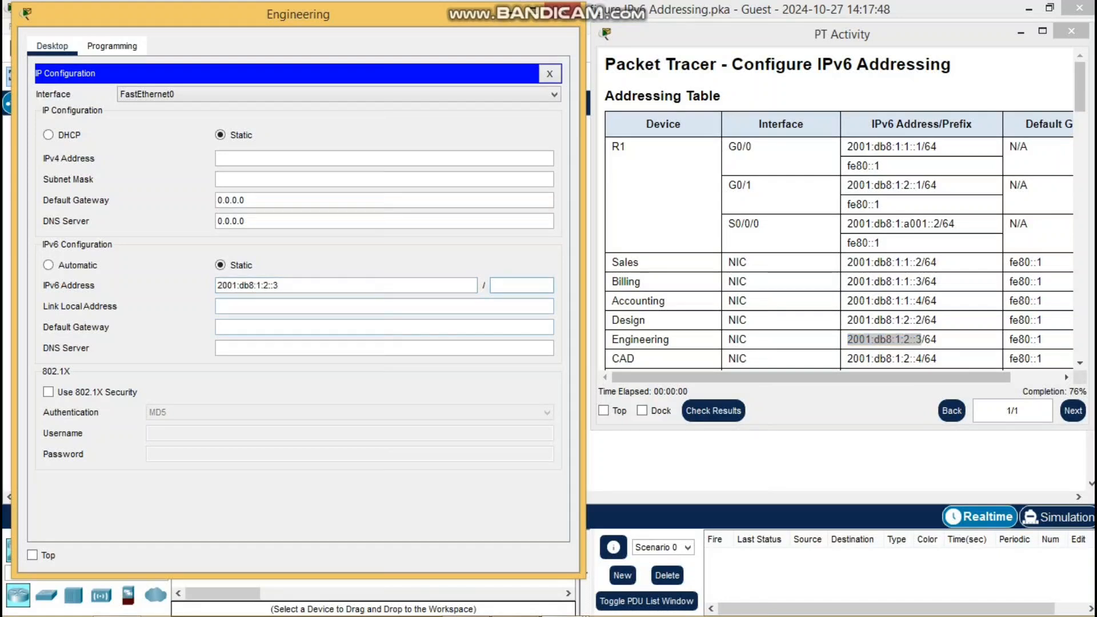
text(64)
Set Engineering's IPv6 default gateway to fe80::1, copied from the Addressing Table, and close the laptop's window
drag(1009, 339, 1042, 339)
right_click(1026, 340)
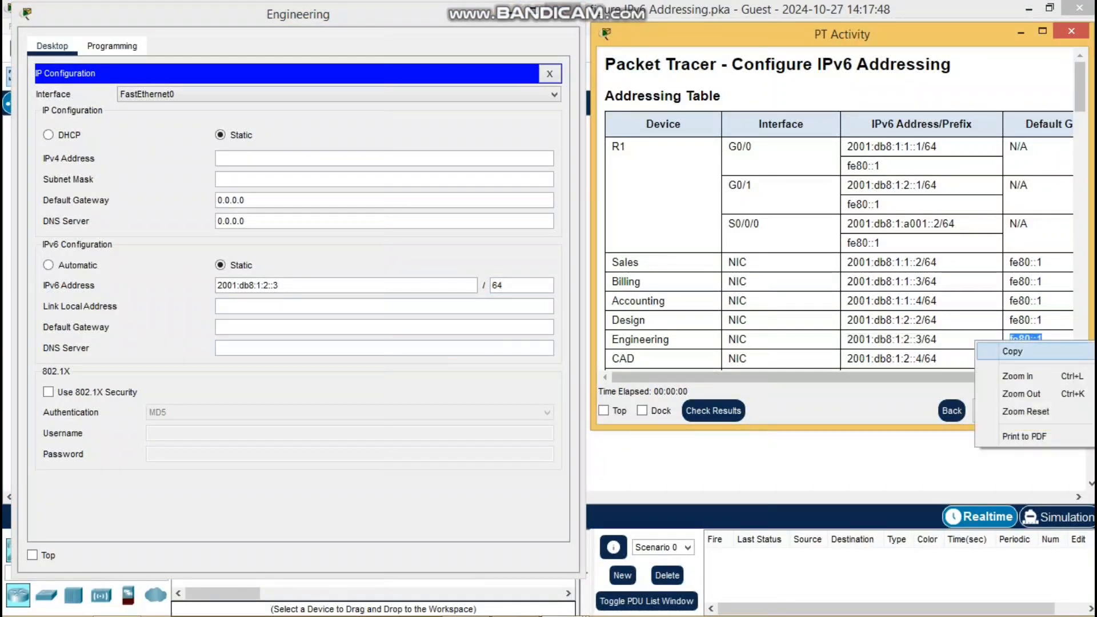
click(1011, 350)
click(366, 327)
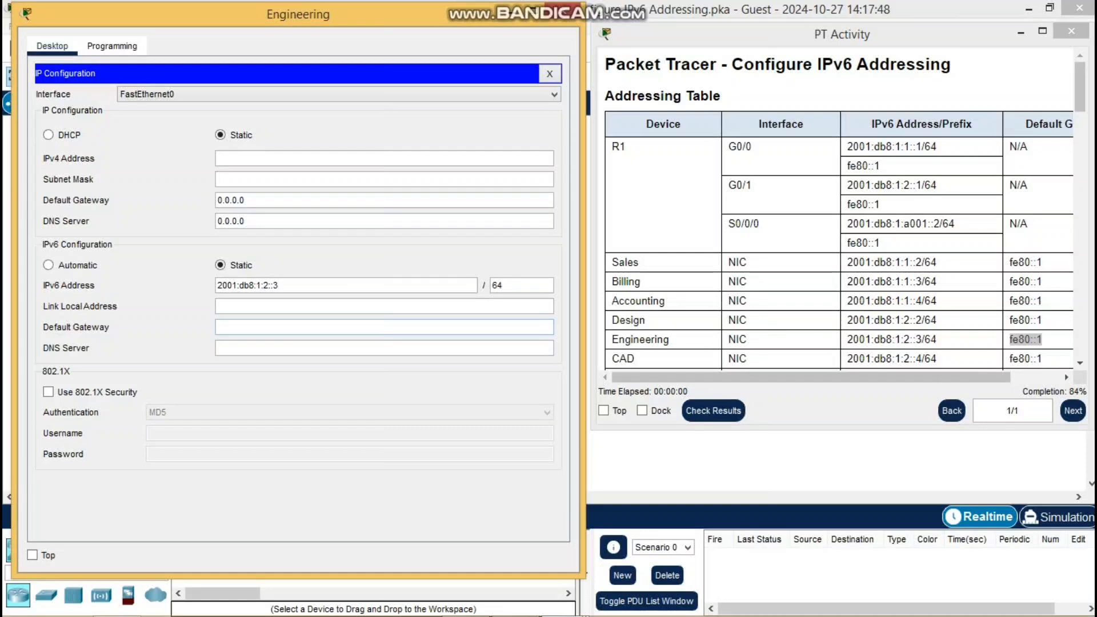
key(ctrl+v)
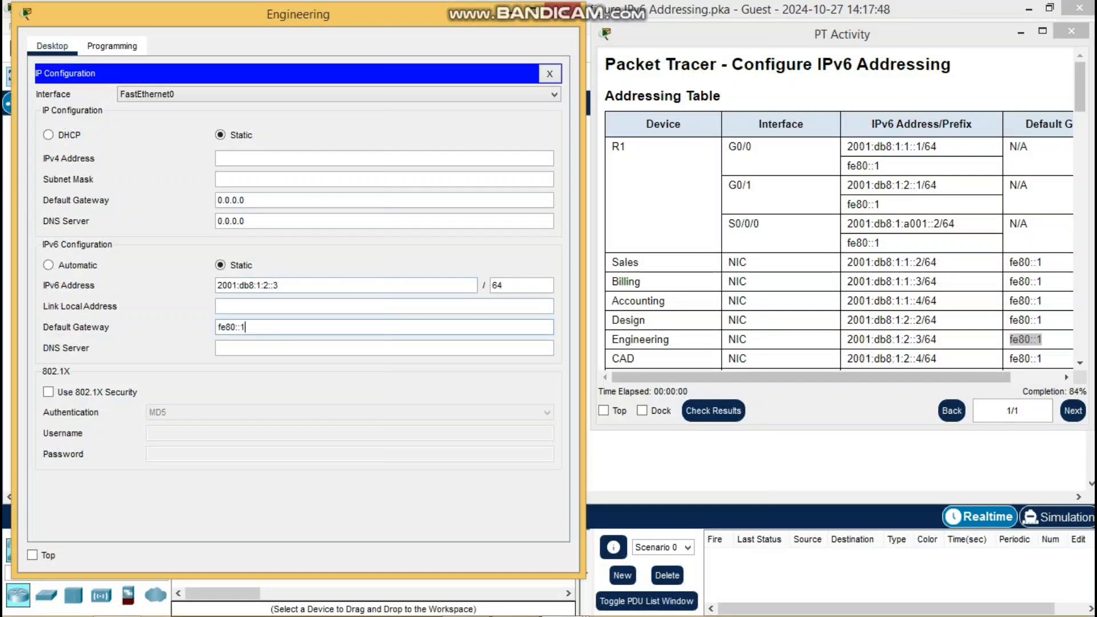
click(563, 11)
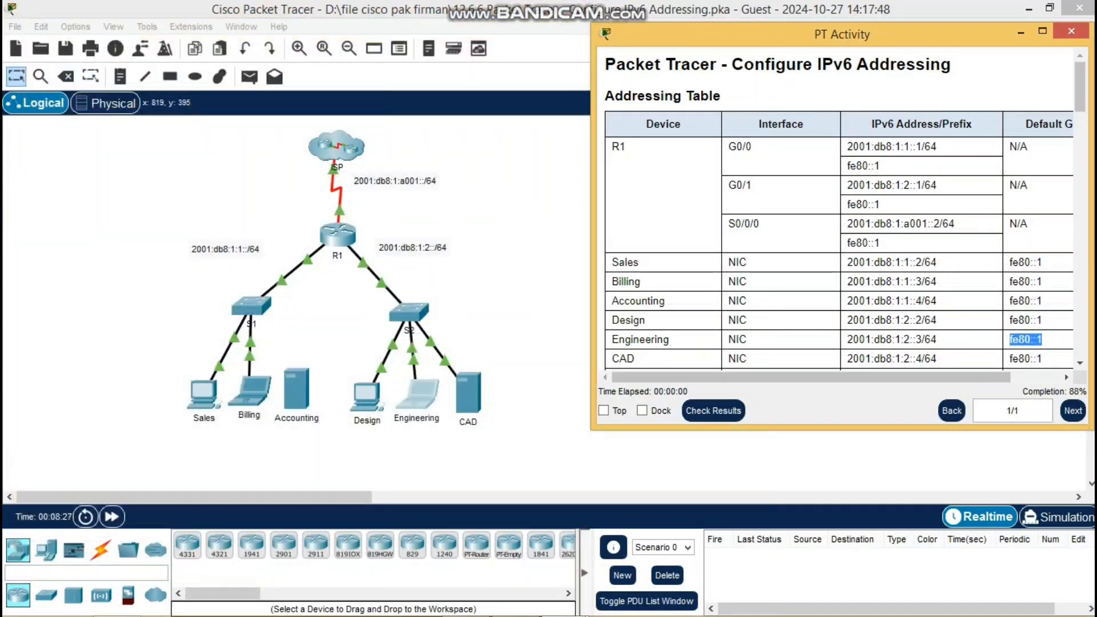
Open the CAD server's IP Configuration and show the activity's Addressing Table beside it
click(467, 395)
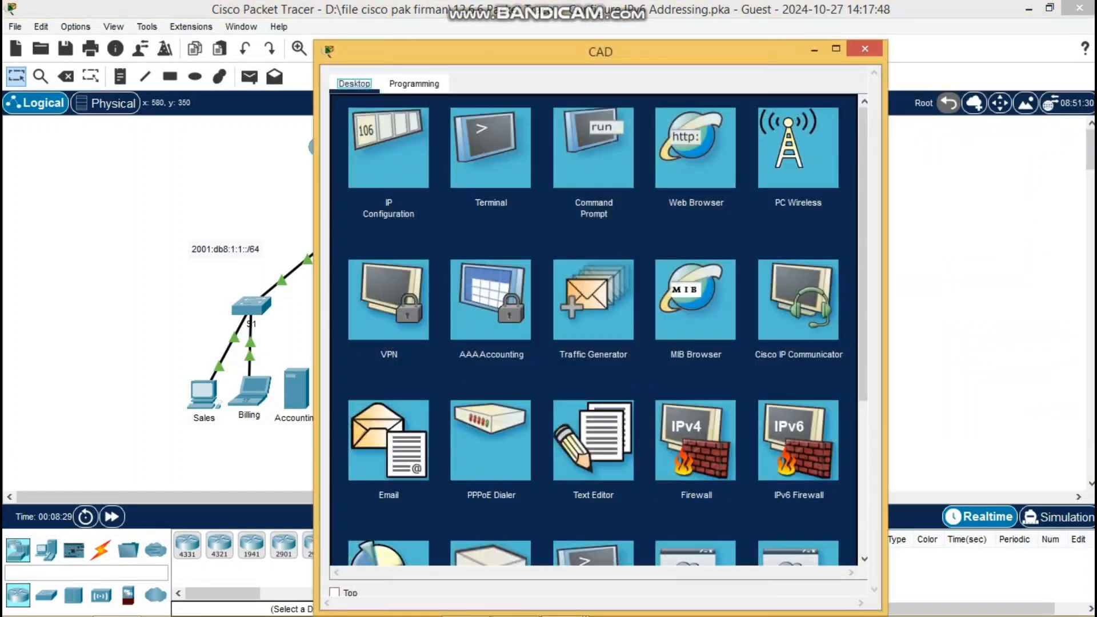
drag(480, 51, 169, 11)
click(79, 108)
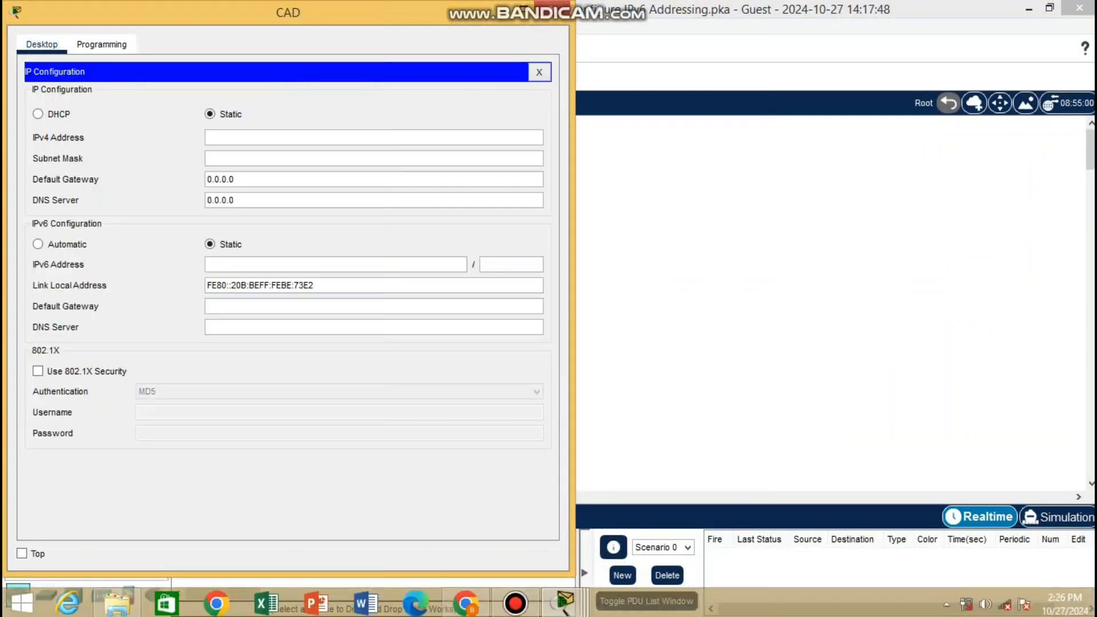
mouse_move(565, 600)
click(568, 514)
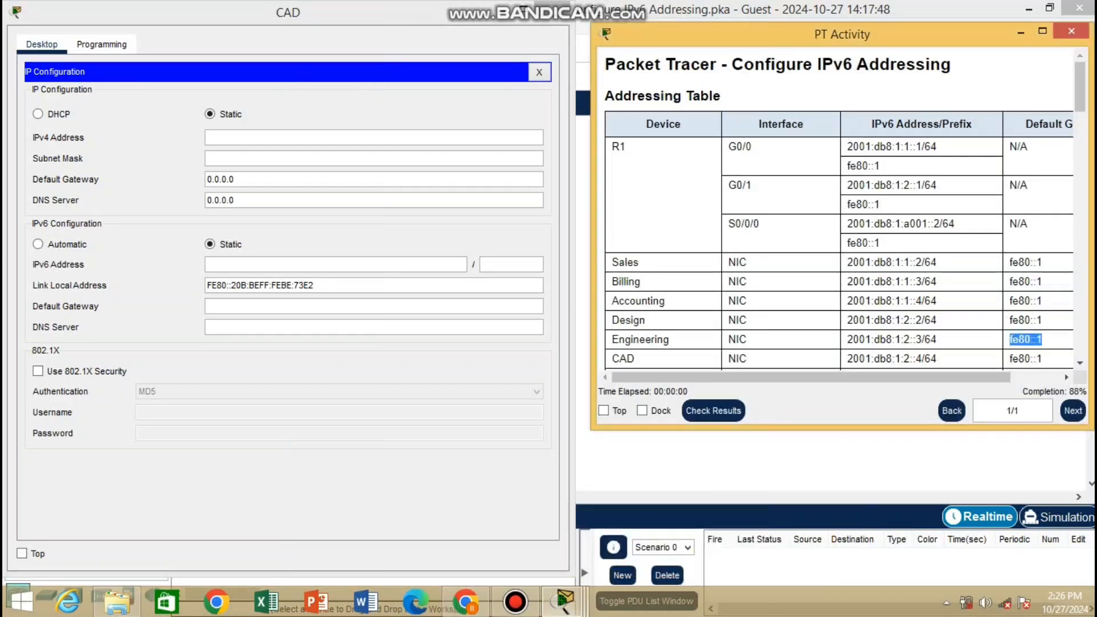
Set CAD's IPv6 address to 2001:db8:1:2::4, copying it from the CAD row of the Addressing Table
scroll(845, 215, down, 2)
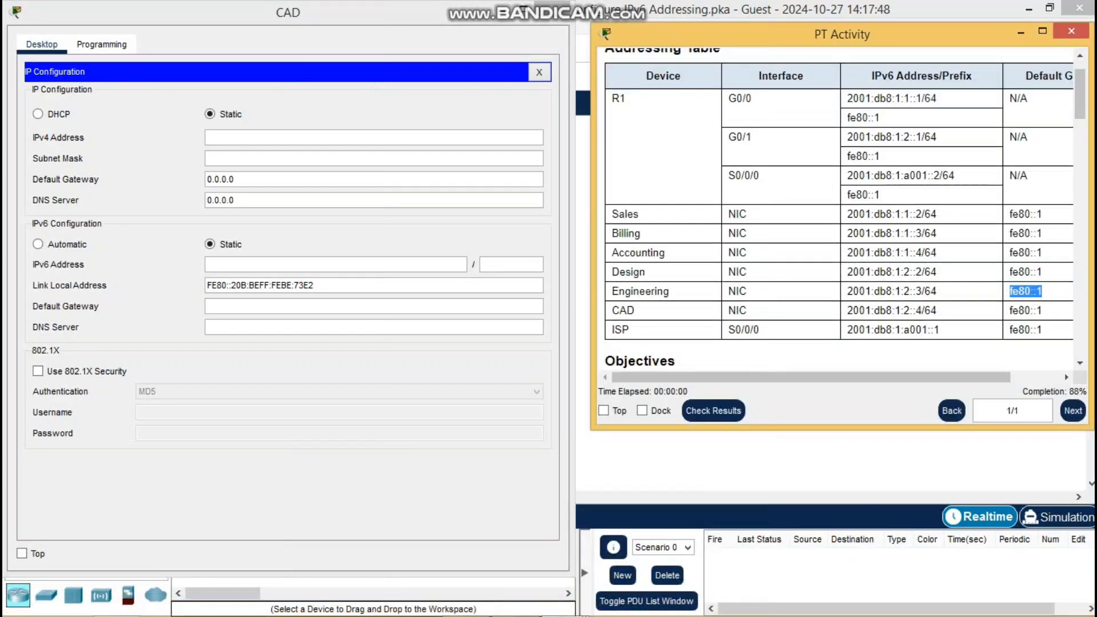
click(848, 311)
drag(847, 310, 916, 311)
right_click(920, 310)
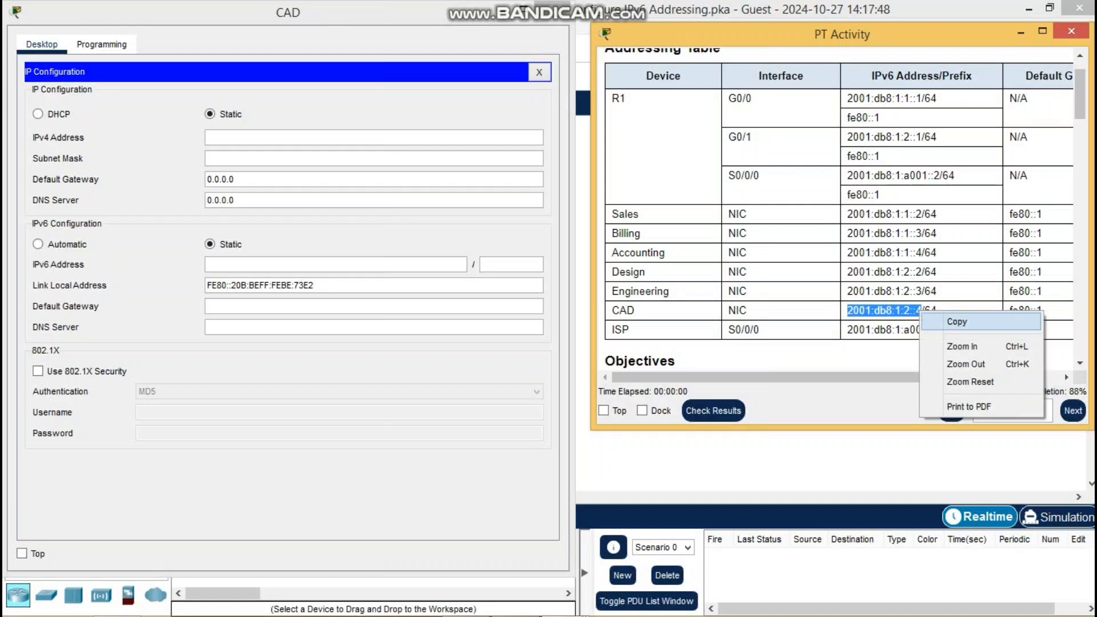
click(948, 321)
click(286, 264)
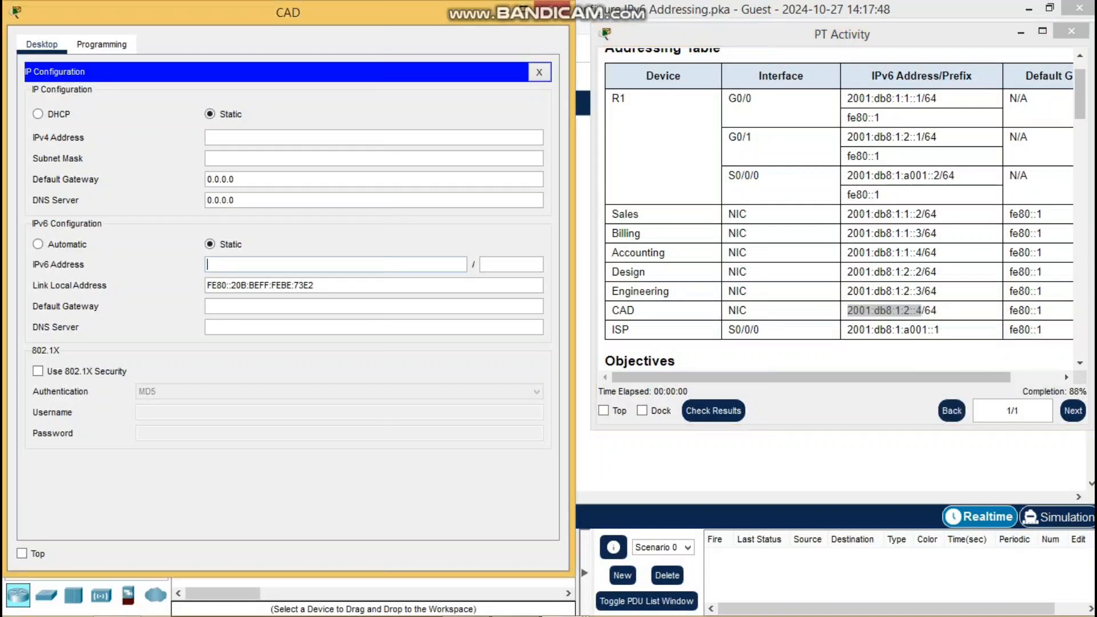
key(ctrl+v)
text(4)
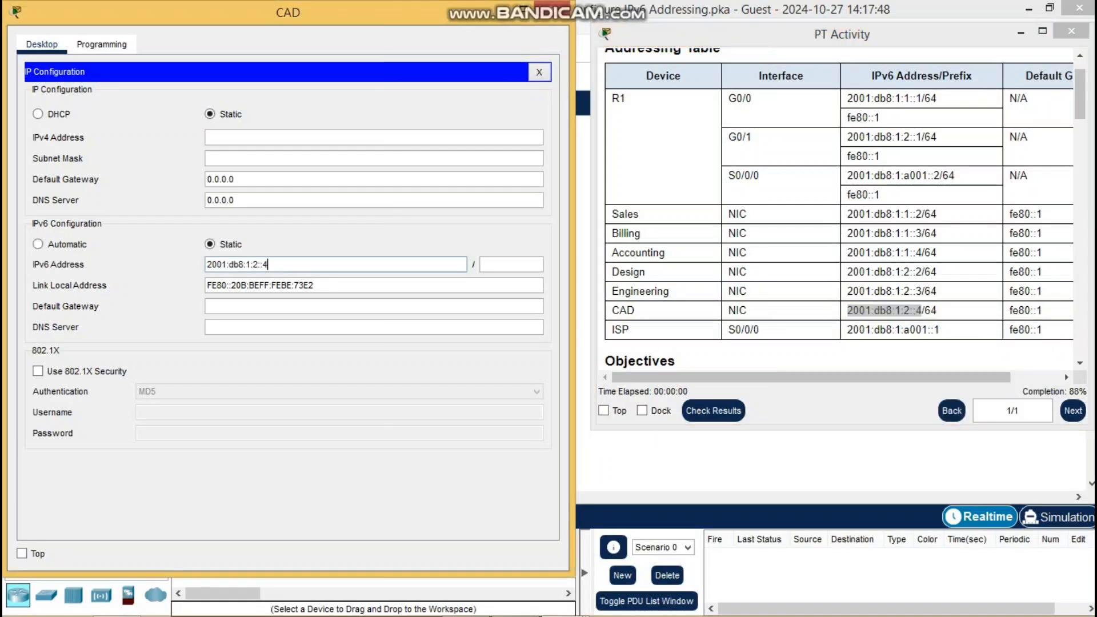
Set CAD's IPv6 default gateway to fe80::1 from the Addressing Table and its prefix length to 64, and close the server's window
drag(1009, 310, 1042, 310)
right_click(1036, 312)
click(1010, 320)
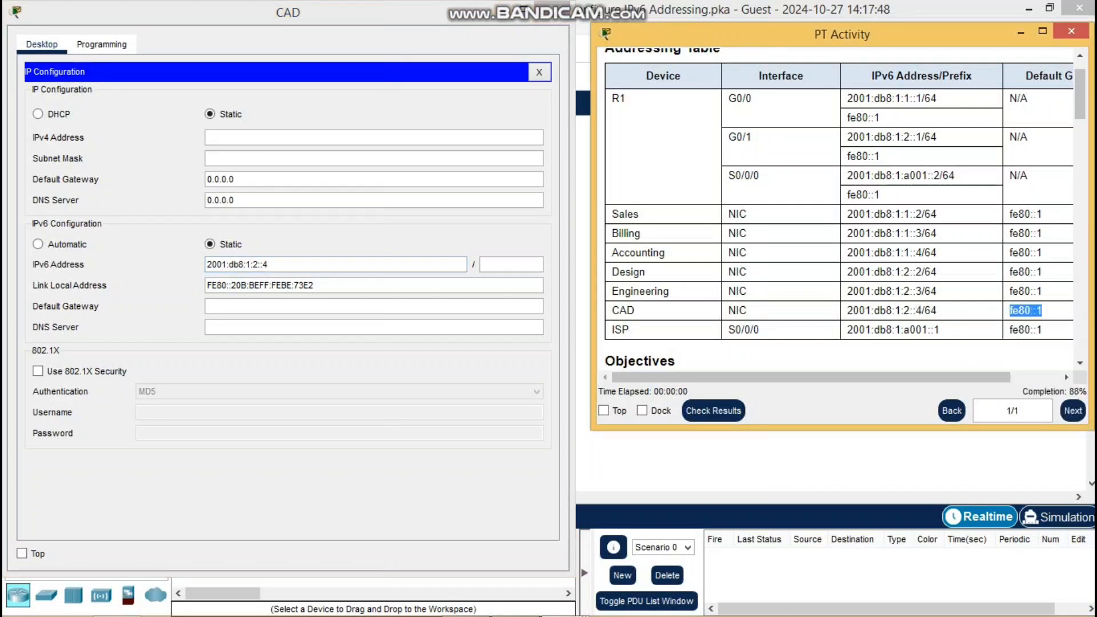
click(275, 306)
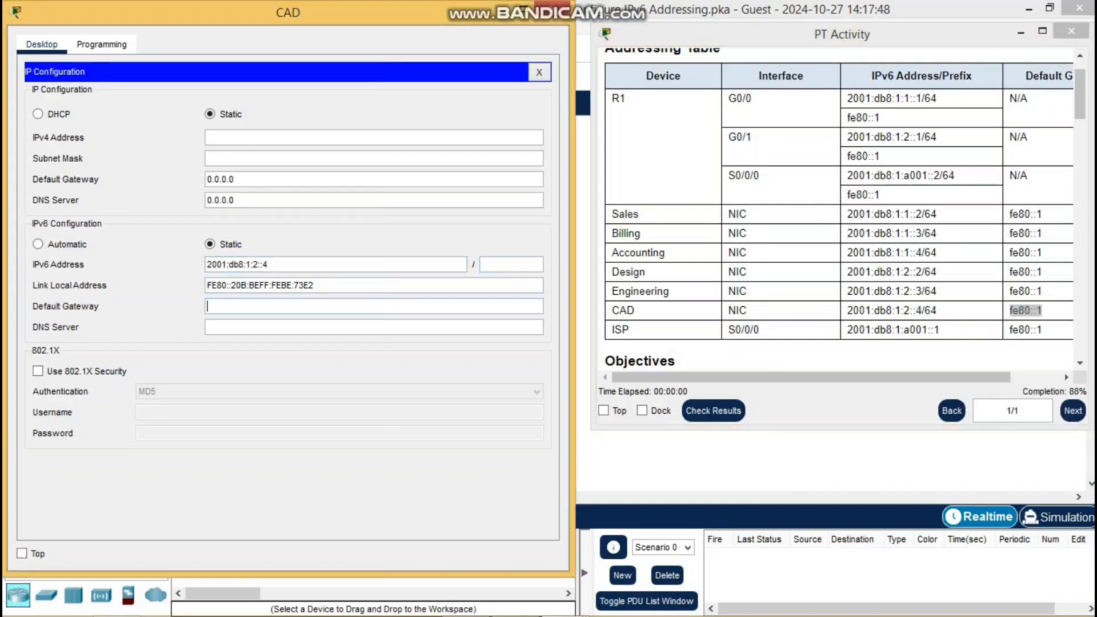
key(ctrl+v)
click(511, 265)
text(64)
click(553, 8)
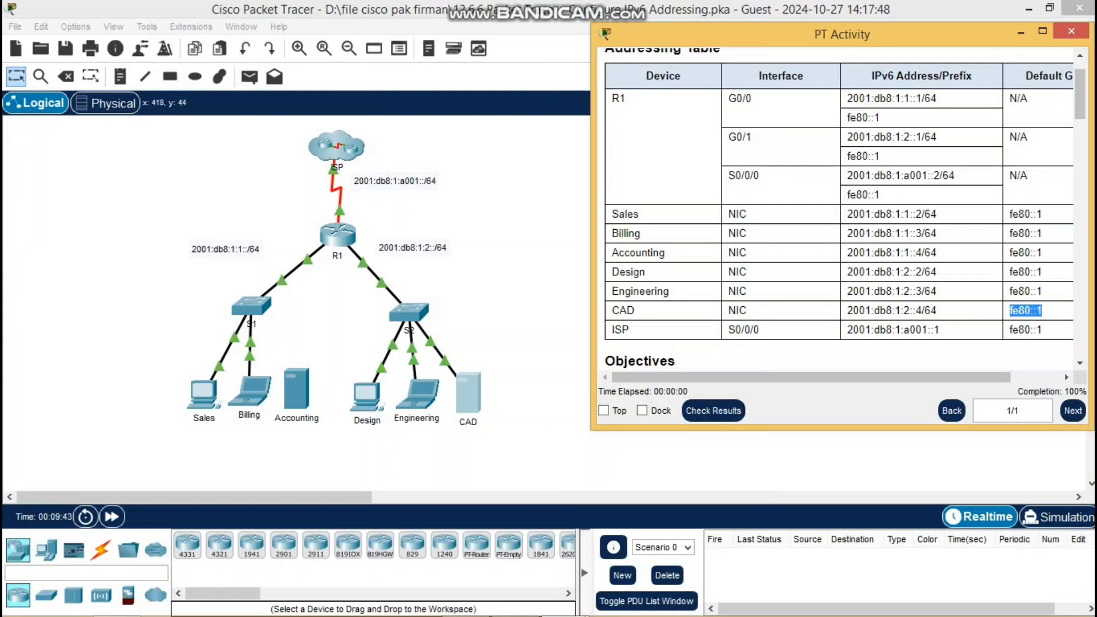
Try to open the ISP cloud in the topology
click(338, 150)
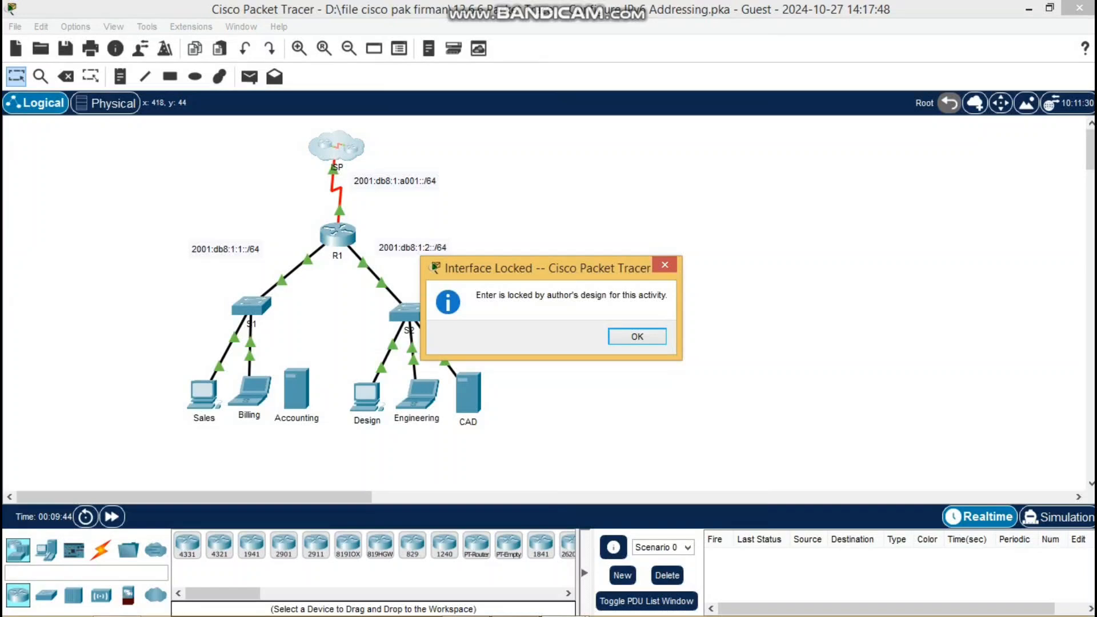
key(Return)
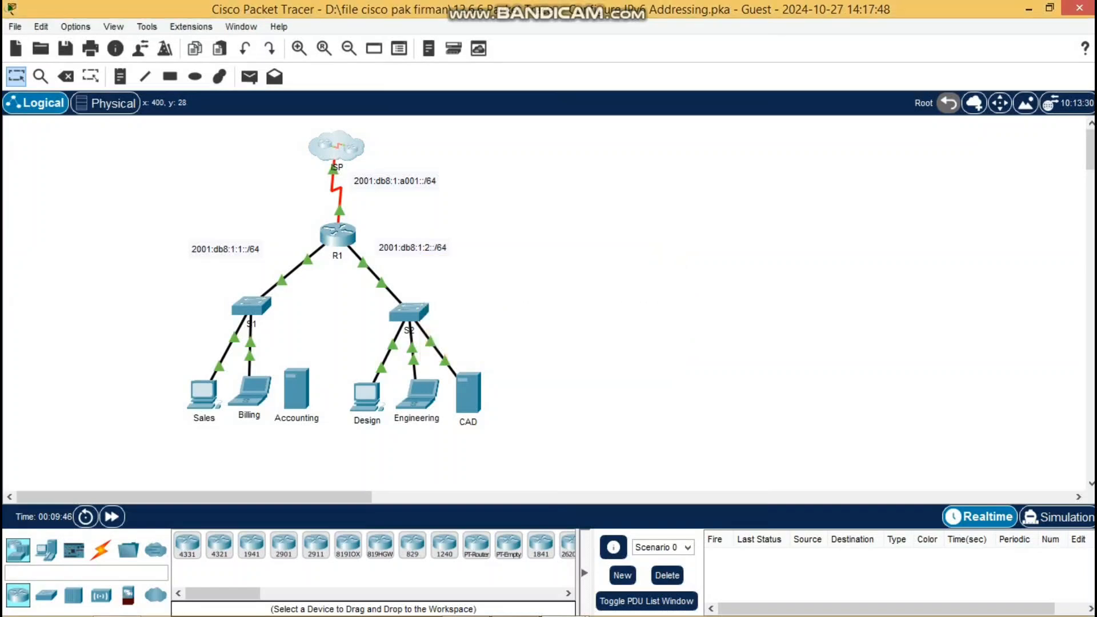
key(Return)
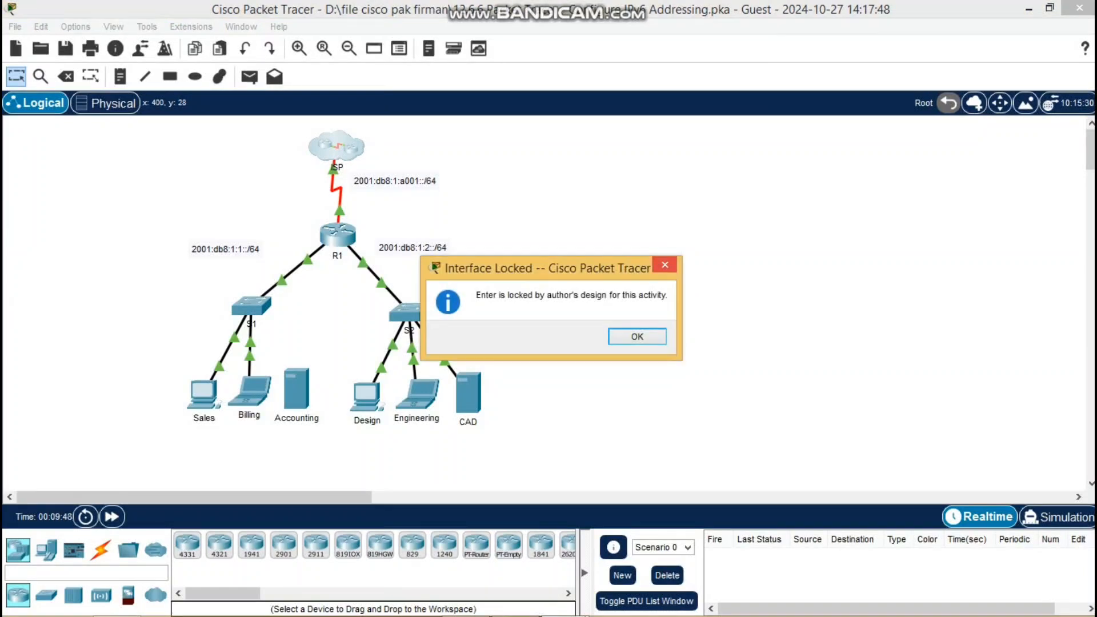
key(Return)
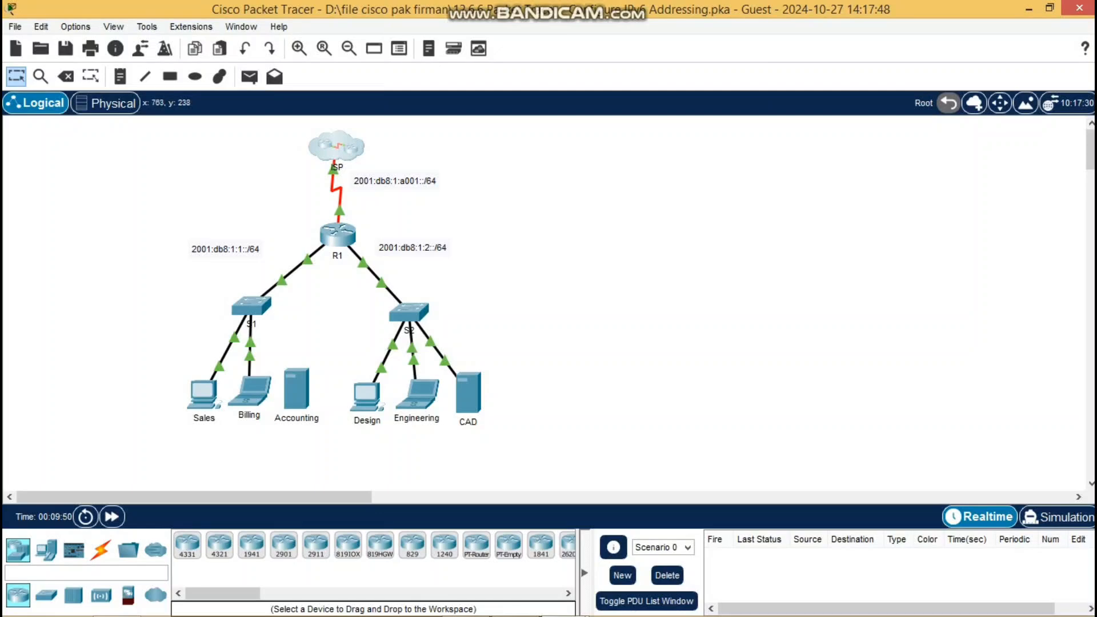
Bring the activity instructions window back to the front and move it over the middle of the workspace
mouse_move(600, 616)
click(566, 601)
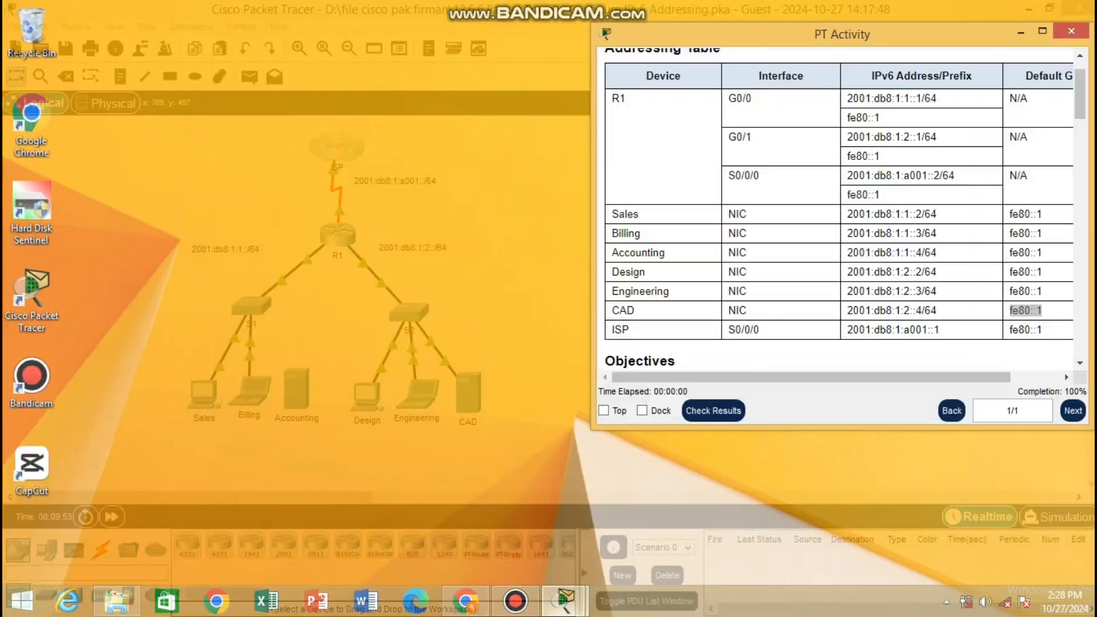
click(657, 511)
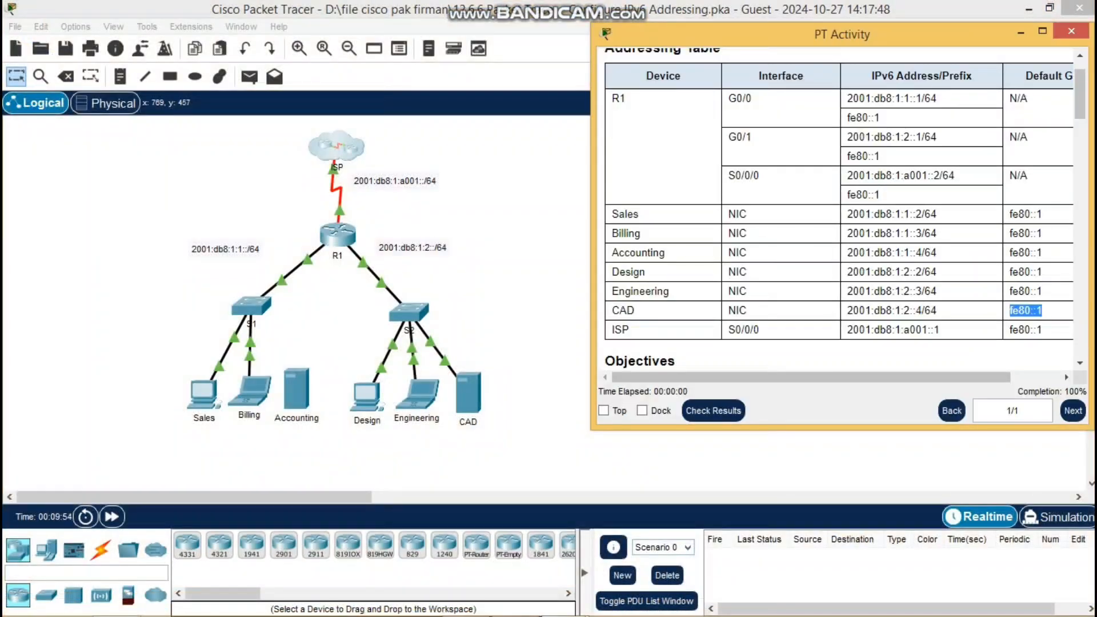
click(891, 353)
drag(857, 35, 533, 76)
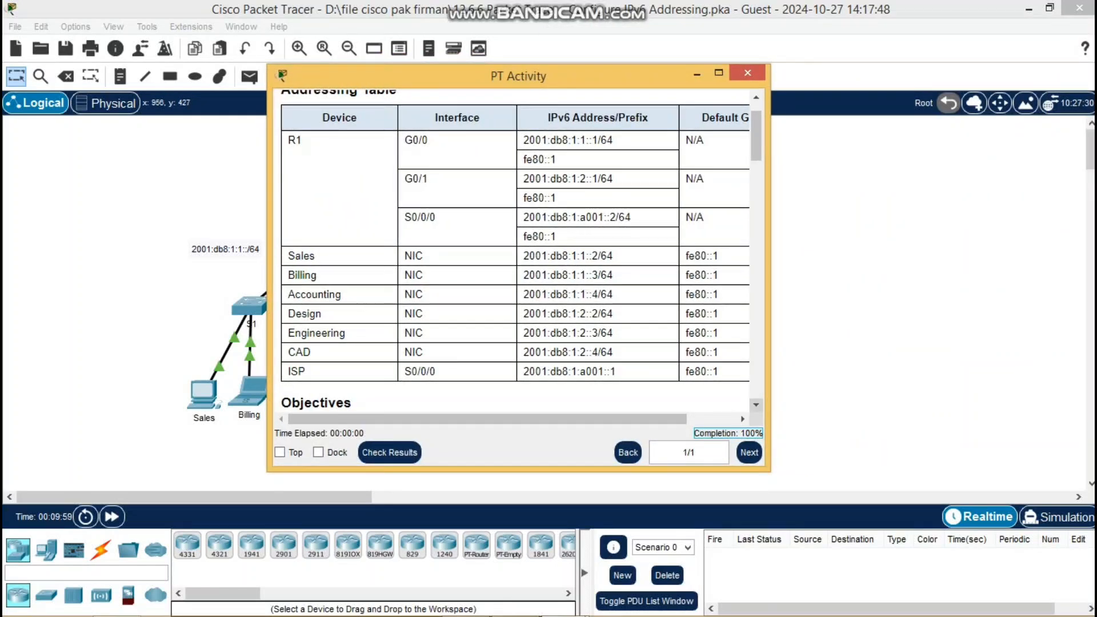
Check the activity results, review the full list of assessment items, and close the results
click(390, 453)
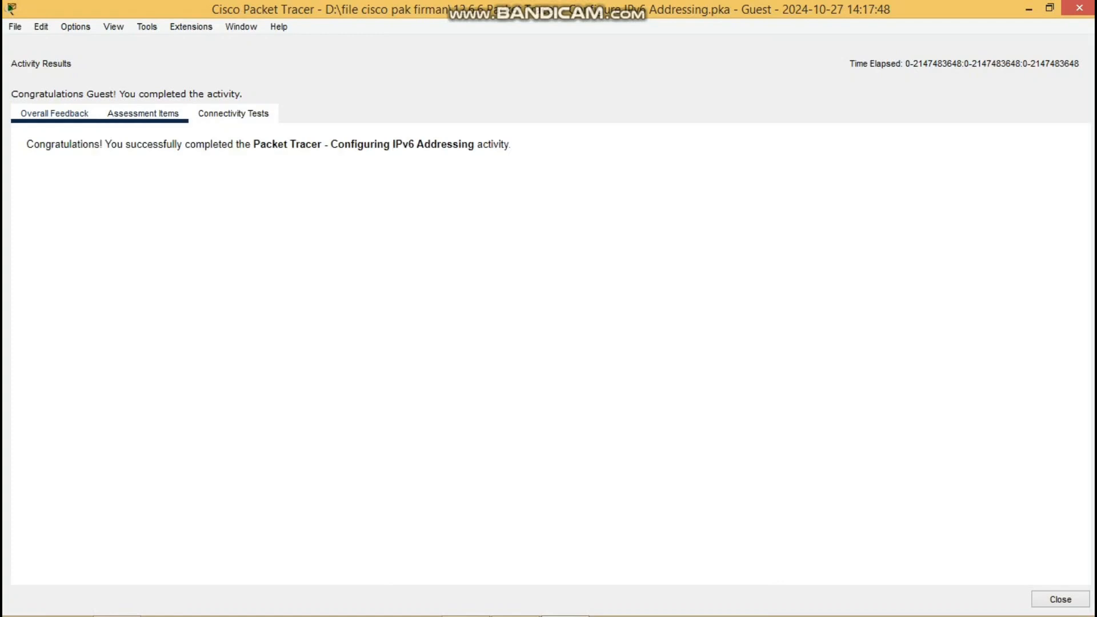
click(142, 114)
scroll(428, 372, down, 14)
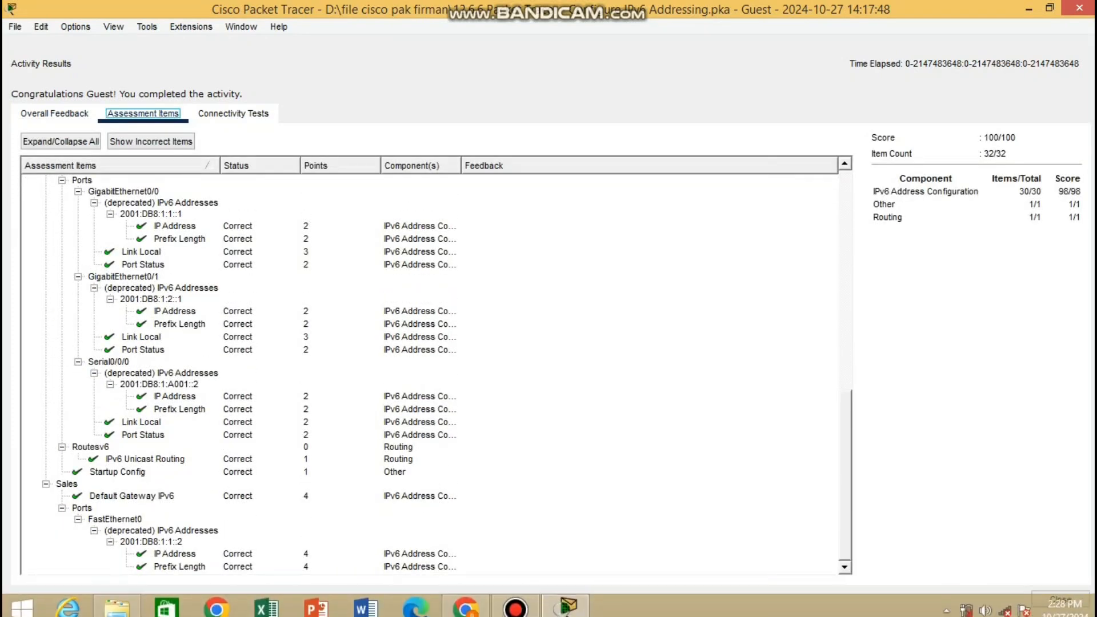
click(1060, 599)
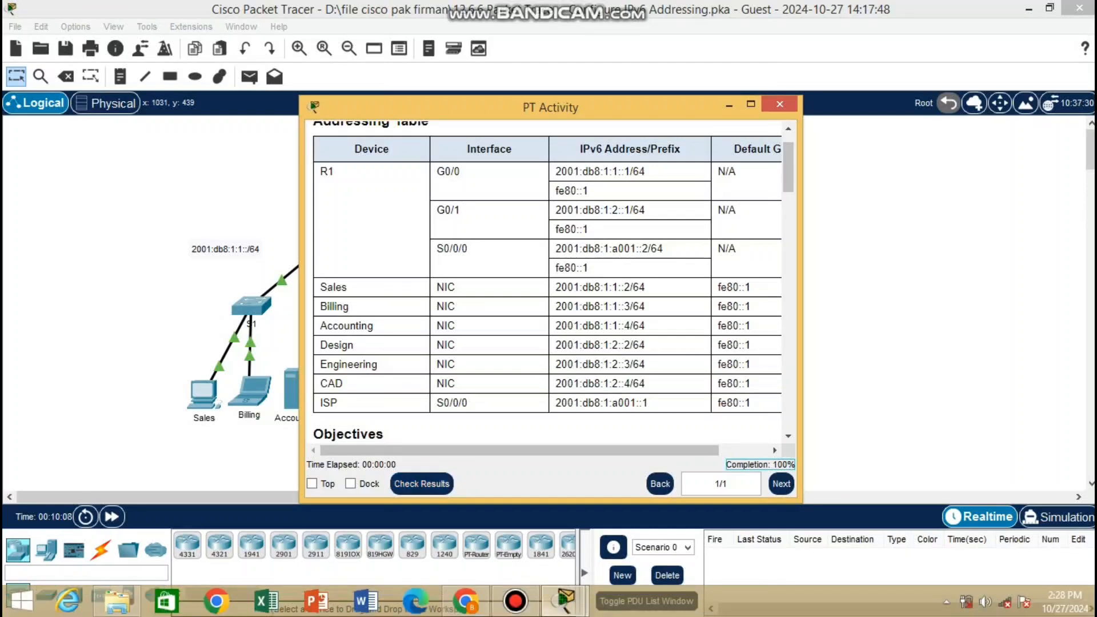
click(516, 602)
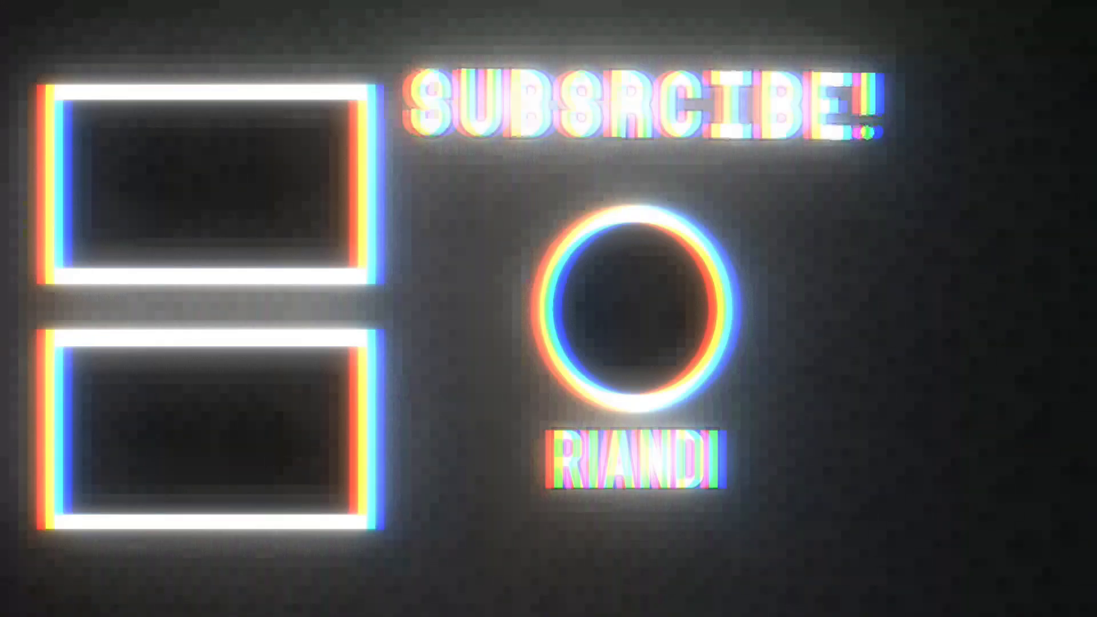